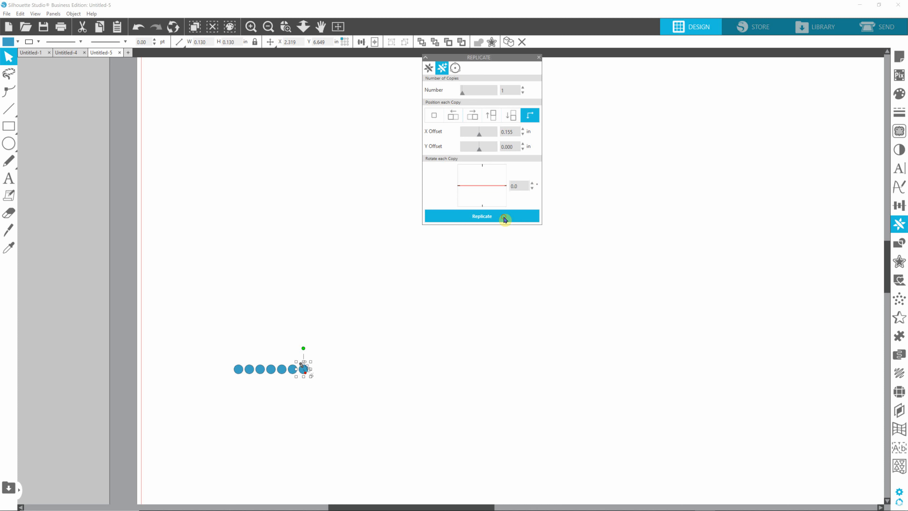
Replicate the last circle of the row once more with an X Offset of 0.155 in and a Y Offset of 0
left_click(505, 219)
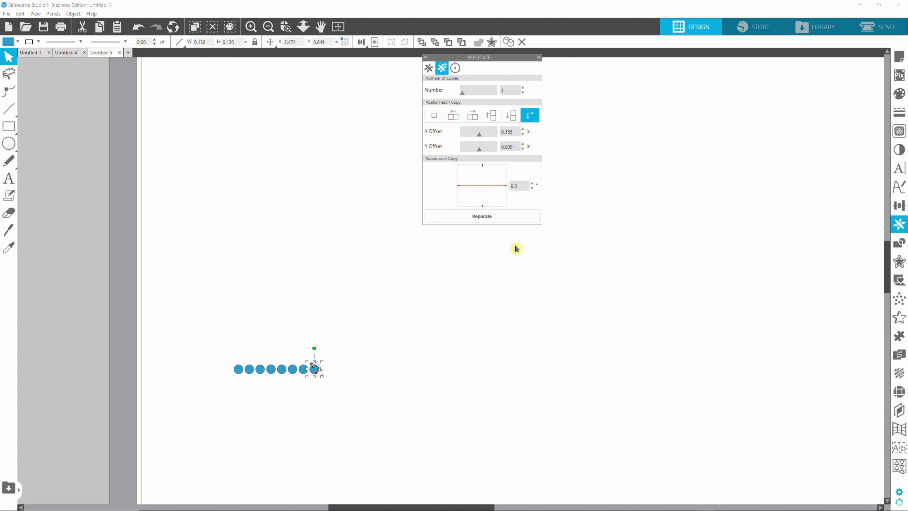
left_click(424, 361)
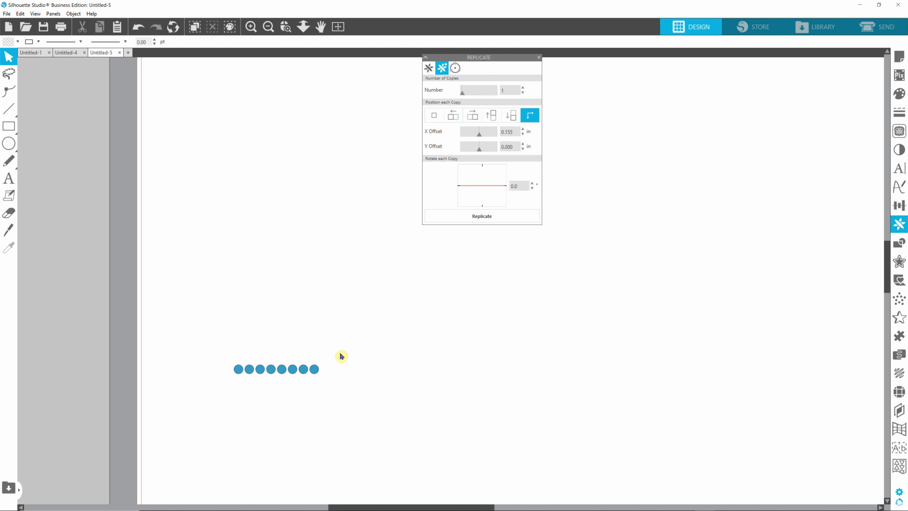
Replicate the whole circle row upward seven times with X Offset 0 and Y Offset -0.155 in to build an 8 by 8 grid
left_click_drag(340, 346, 227, 386)
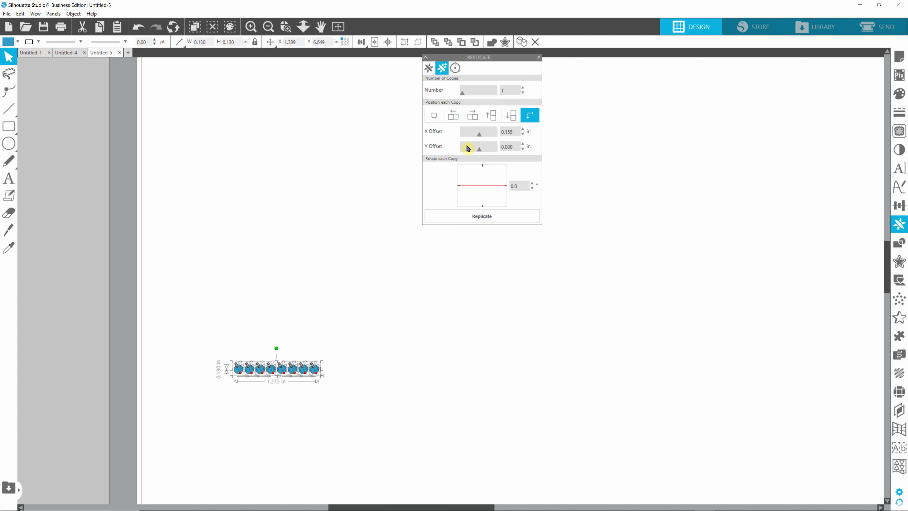
left_click_drag(517, 132, 503, 133)
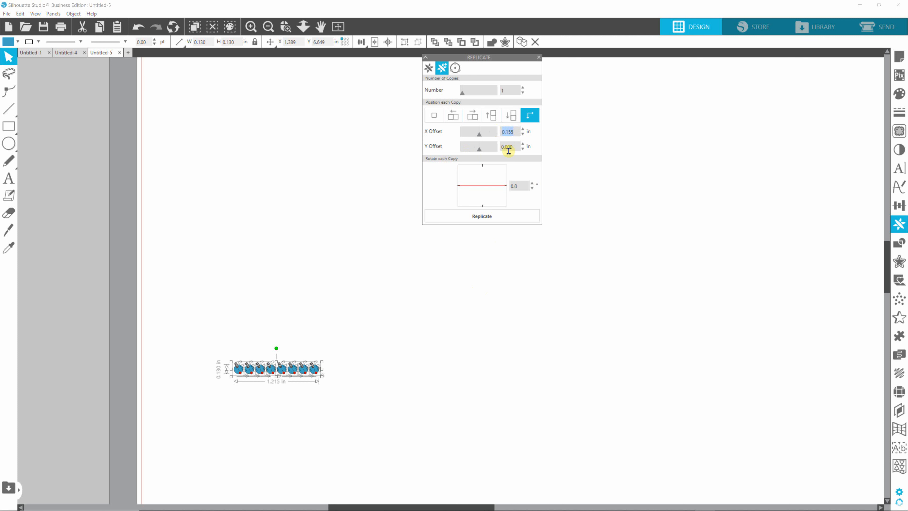
type("0.00")
double_click(515, 148)
left_click(499, 216)
left_click(499, 216)
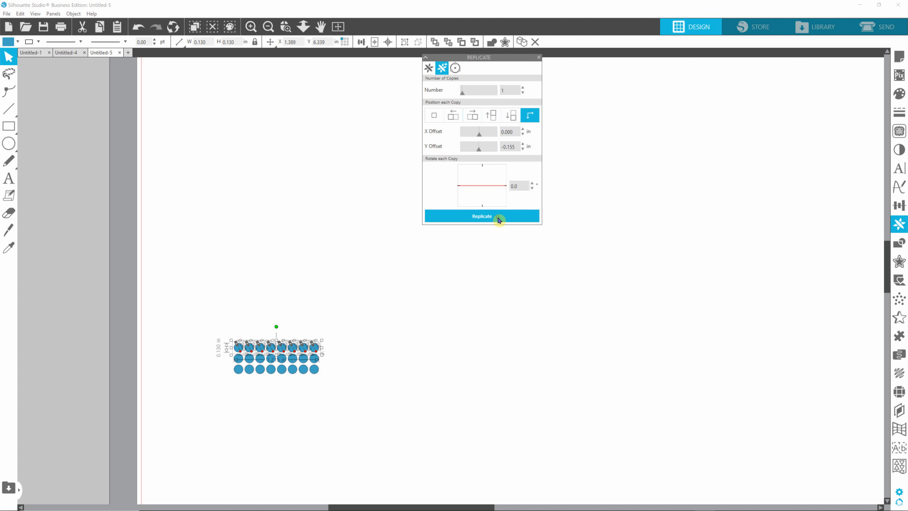
left_click(499, 216)
left_click(499, 216)
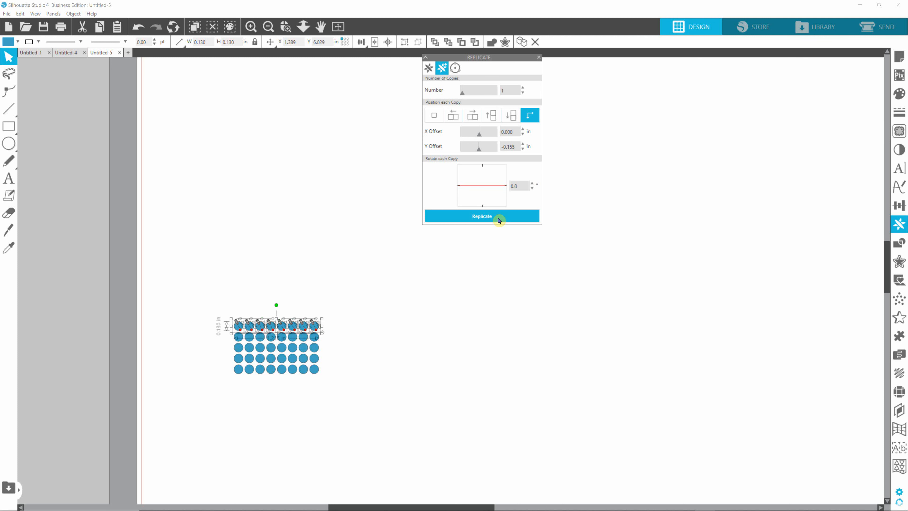
left_click(499, 216)
left_click(499, 217)
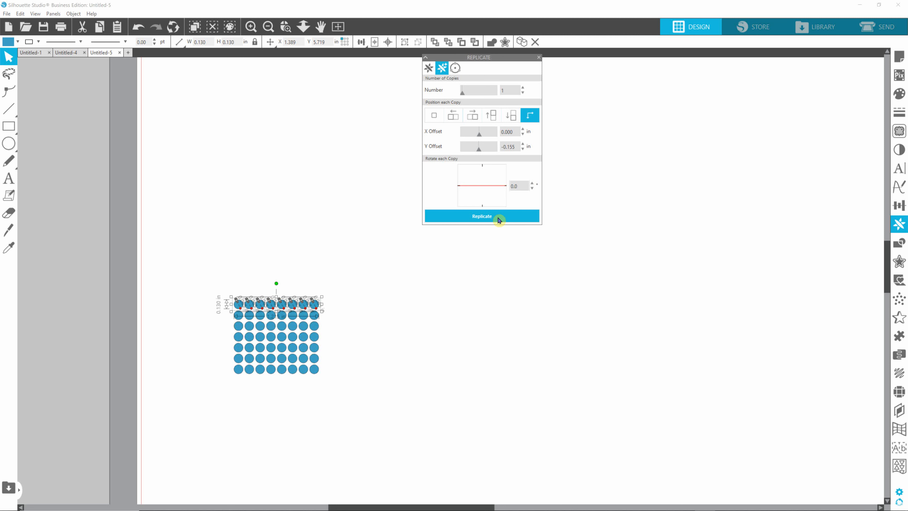
left_click(499, 216)
left_click(503, 302)
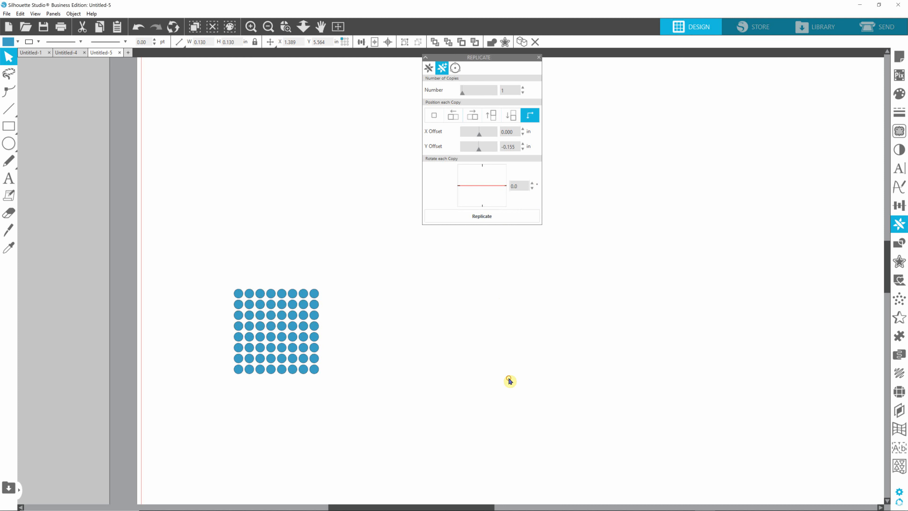
Select all circles of the grid to check its overall width and height
left_click_drag(199, 262, 347, 393)
left_click(376, 381)
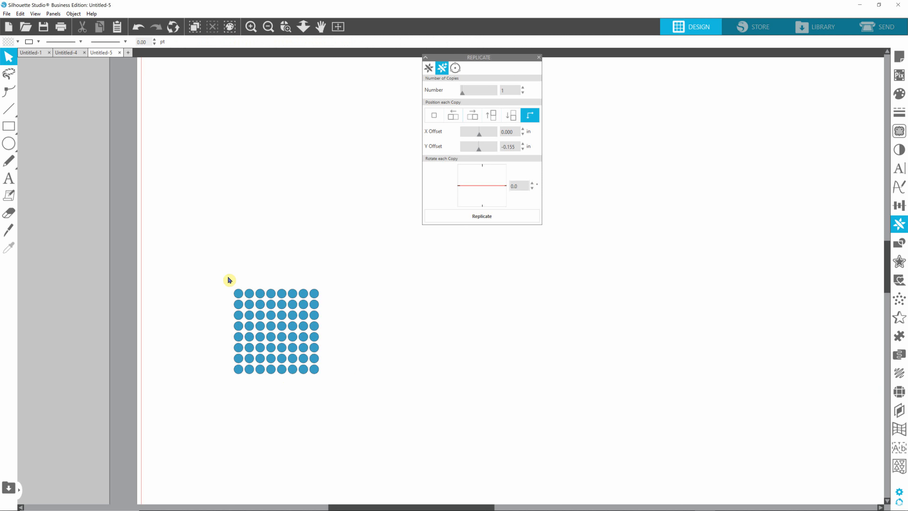
left_click_drag(228, 277, 355, 404)
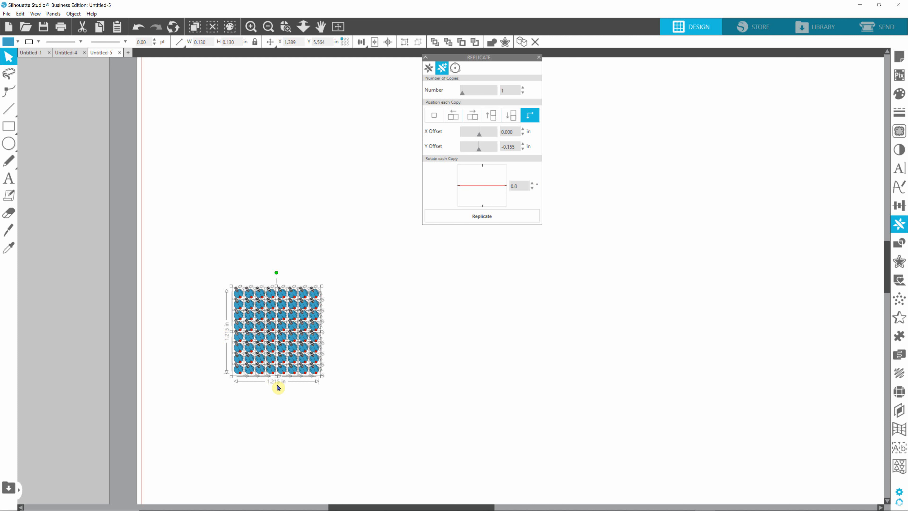
left_click(386, 365)
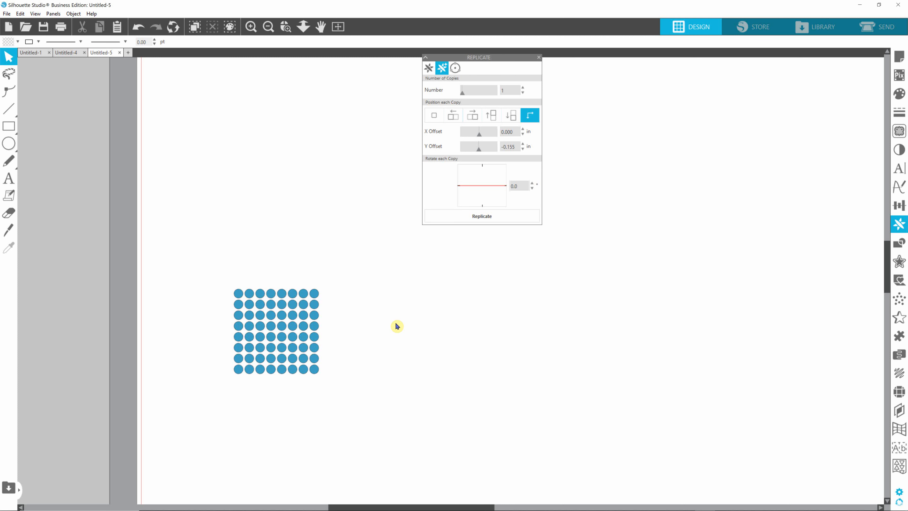
Draw a blue-filled square about 1.2 in wide to the right of the circle grid, level with it
left_click(11, 129)
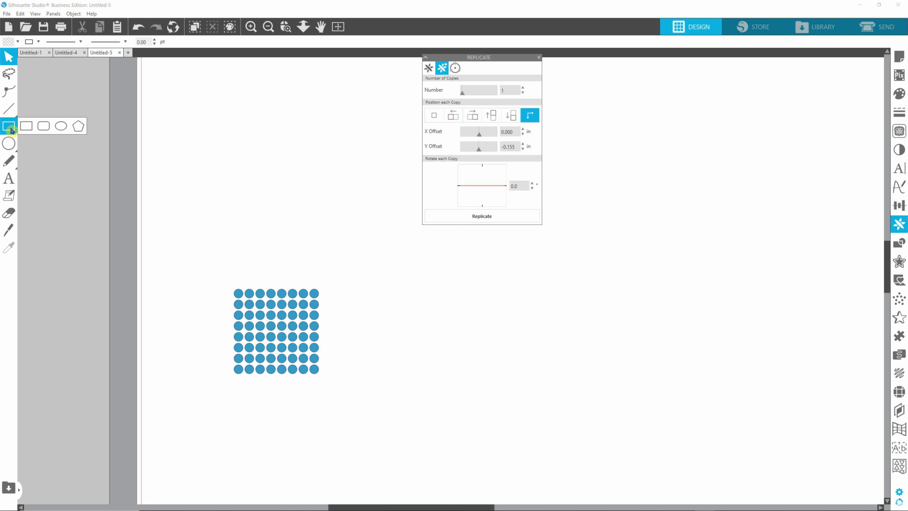
left_click(11, 129)
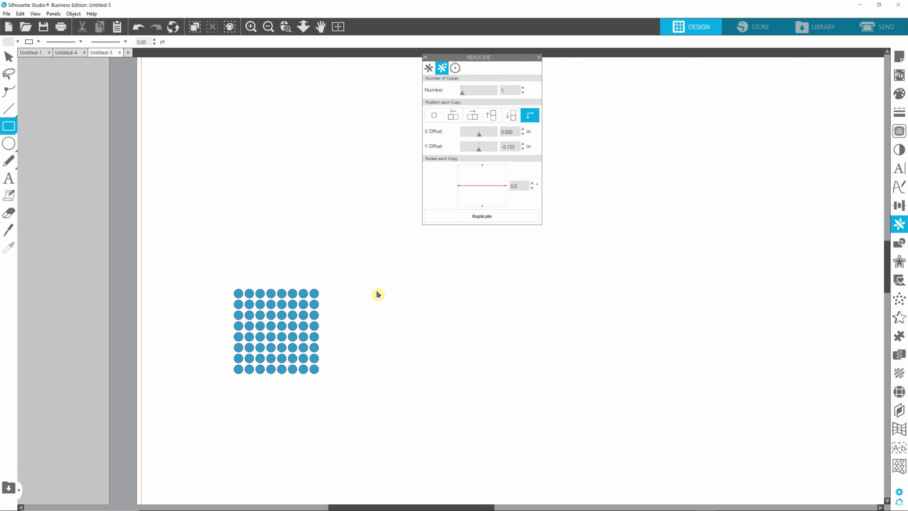
left_click_drag(378, 293, 458, 380)
mouse_move(433, 340)
left_mouse_down()
mouse_move(413, 335)
mouse_move(389, 381)
mouse_move(284, 425)
mouse_move(425, 360)
mouse_move(420, 334)
left_mouse_up()
left_click(624, 382)
left_click(438, 334)
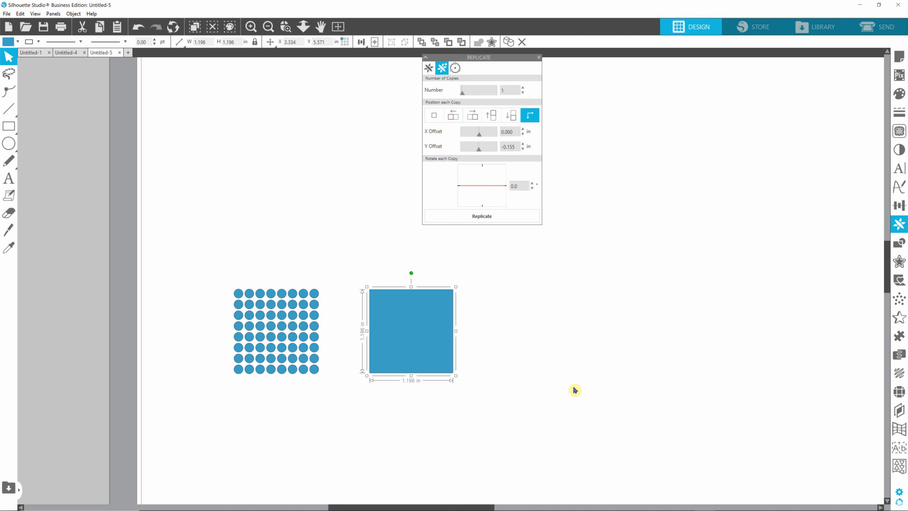
left_click(689, 341)
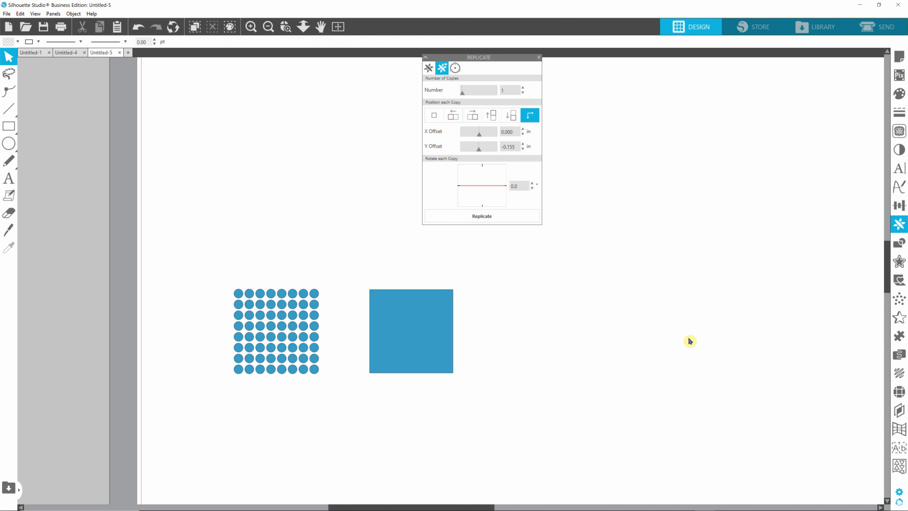
Convert the square to 10ss rhinestones using the straight-grid fill effect with a spacing of 0.025 in
left_click(420, 341)
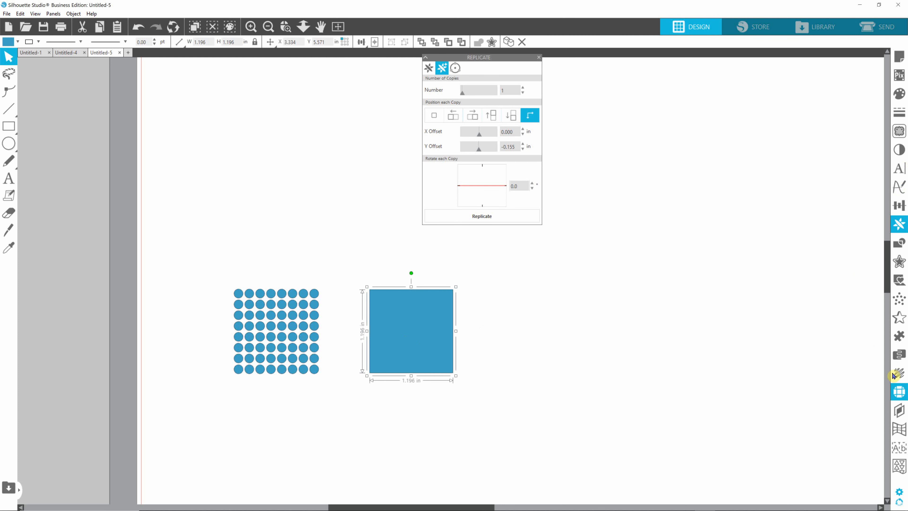
left_click(899, 391)
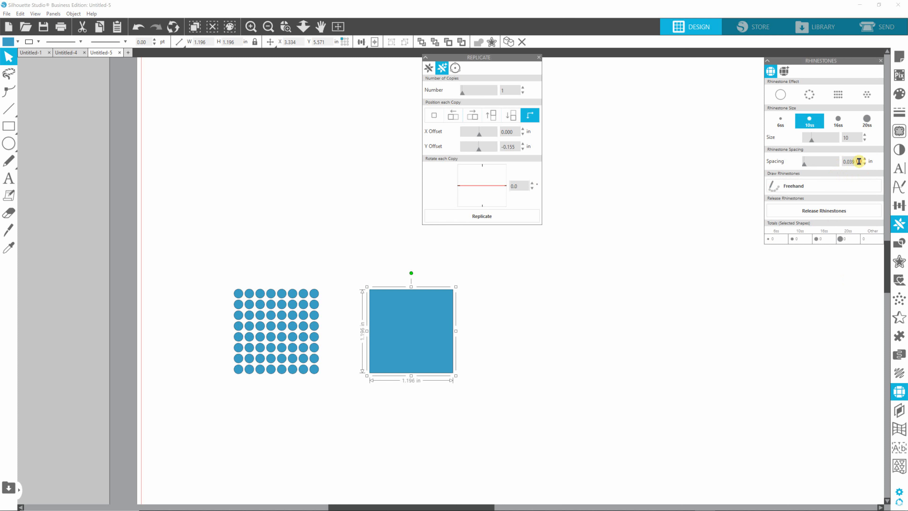
left_click_drag(859, 161, 830, 163)
type(".025")
left_click(841, 98)
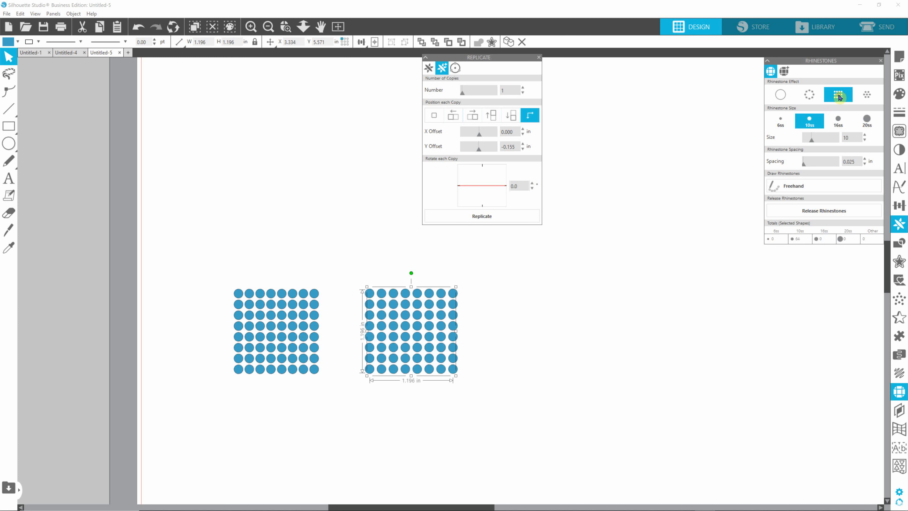
left_click(605, 406)
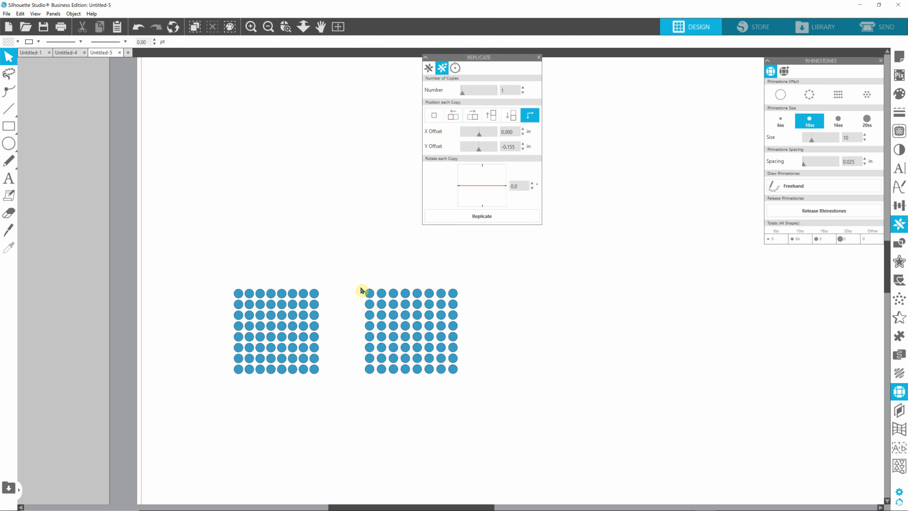
Place the rhinestone-filled square directly above the circle grid with their left edges aligned to compare the spacing
left_click_drag(360, 278, 484, 386)
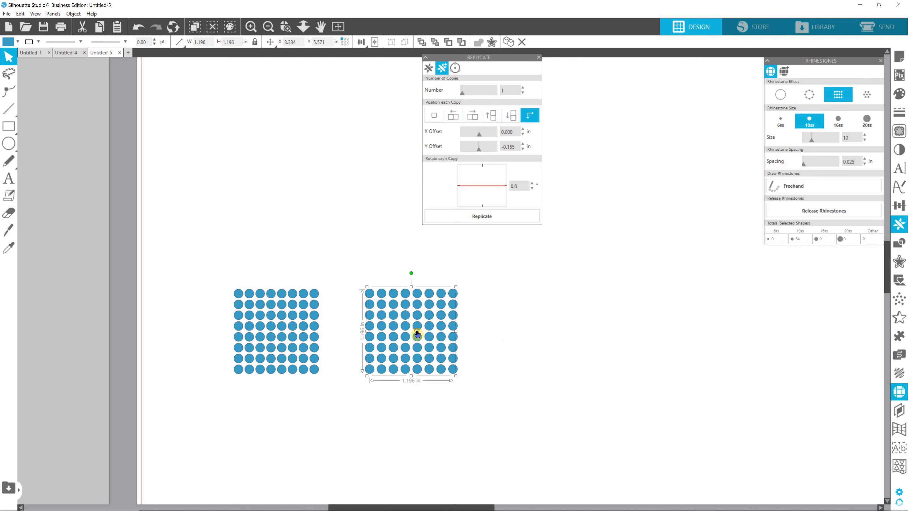
left_click_drag(417, 333, 458, 303)
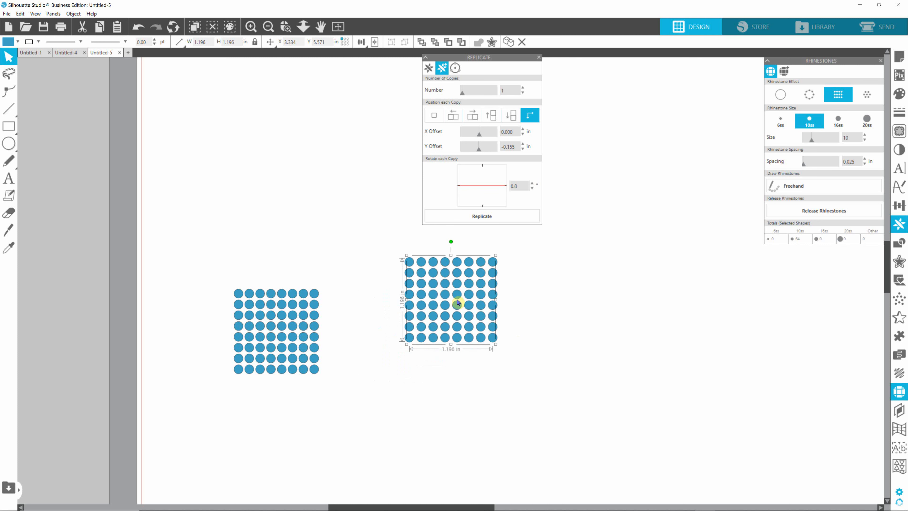
left_click(852, 166)
left_click_drag(467, 293, 423, 324)
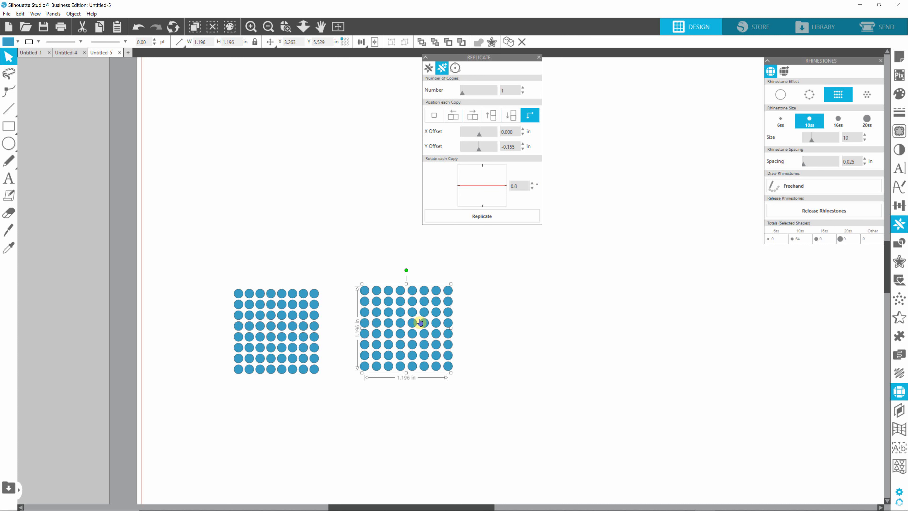
left_click_drag(416, 324, 293, 240)
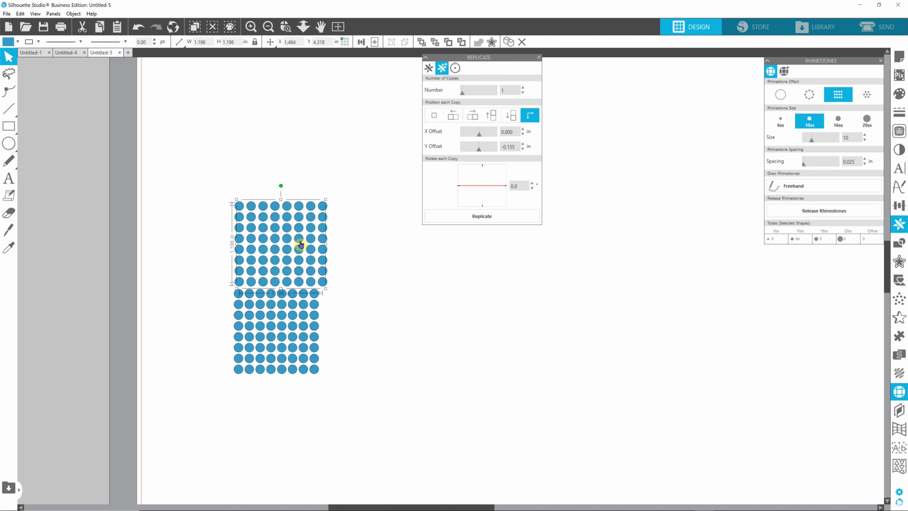
Move the rhinestone-filled square to the left of the circle grid, mostly off the page, and deselect it
left_click_drag(302, 228, 122, 314)
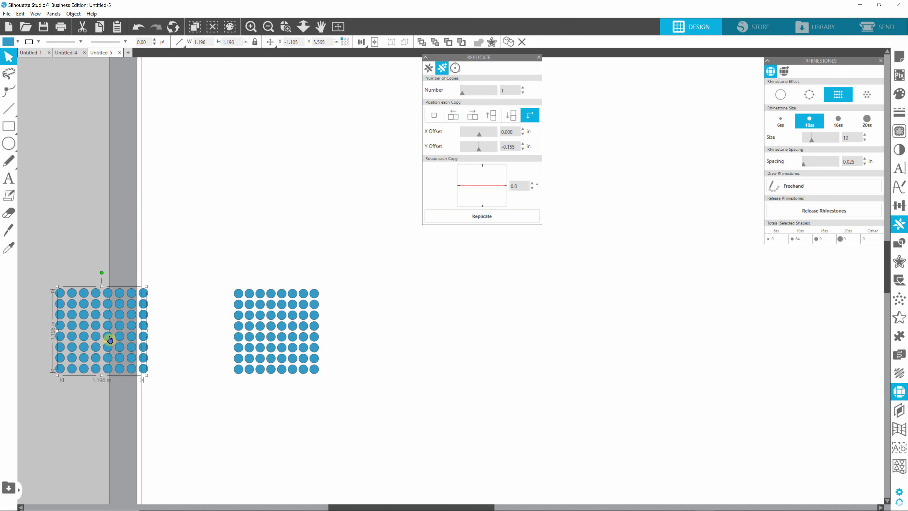
left_click_drag(109, 336, 111, 323)
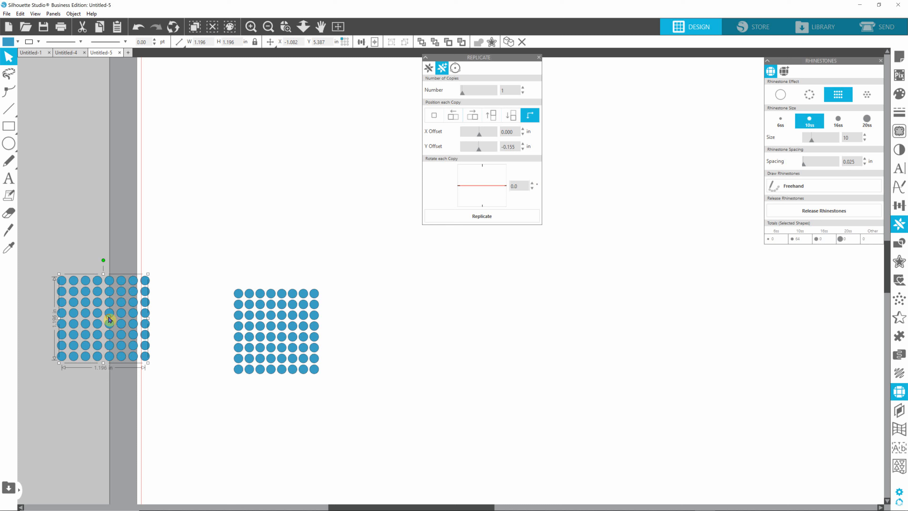
left_click(458, 344)
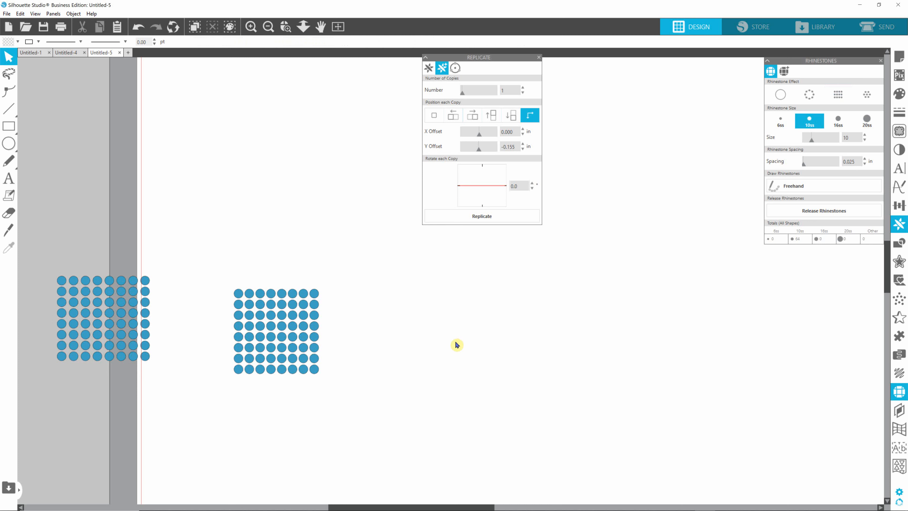
Duplicate the grid's bottom-right circle about 0.7 in to the right and close the rhinestone settings
left_click(315, 373)
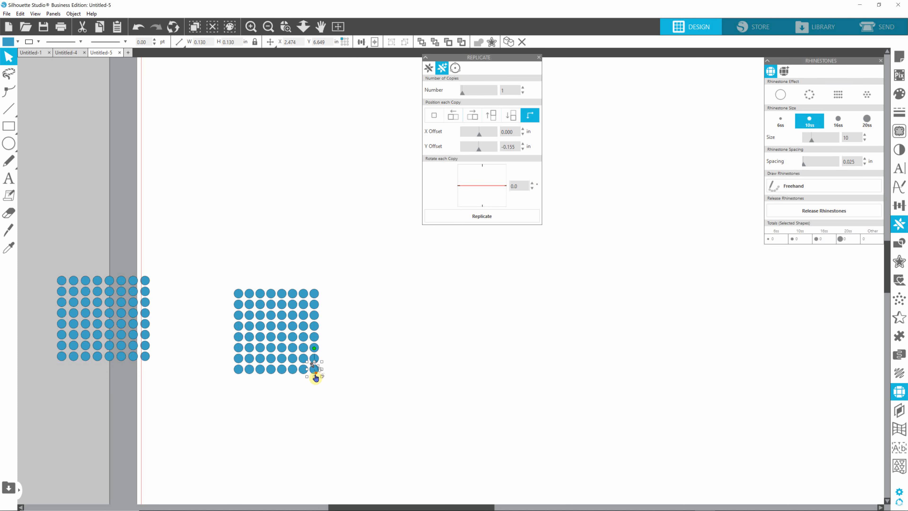
left_click_drag(315, 374, 363, 371)
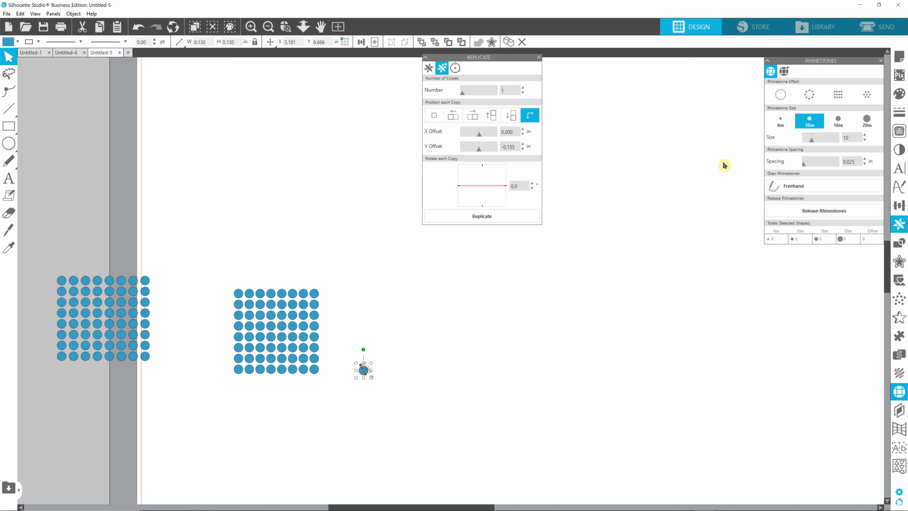
left_click(880, 61)
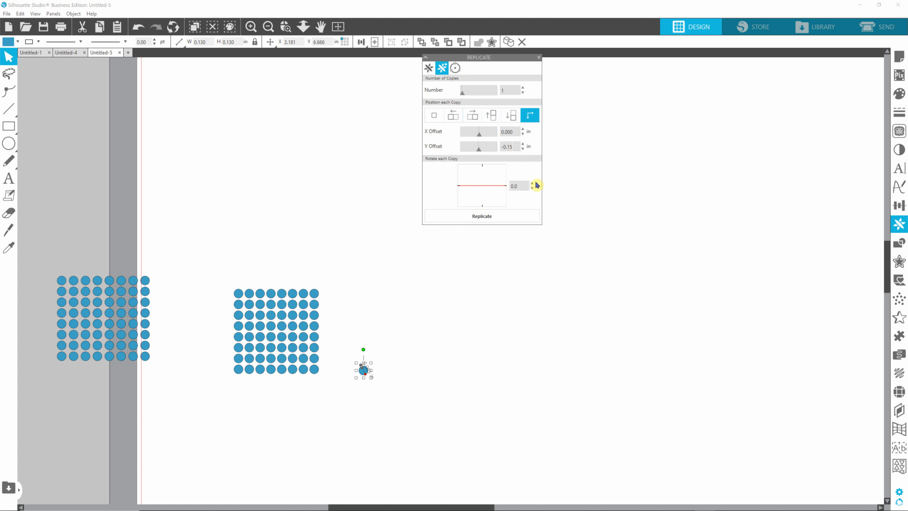
Replicate the separate circle upward seven times with X Offset 0 and Y Offset -0.156 in to form a column
left_click(496, 219)
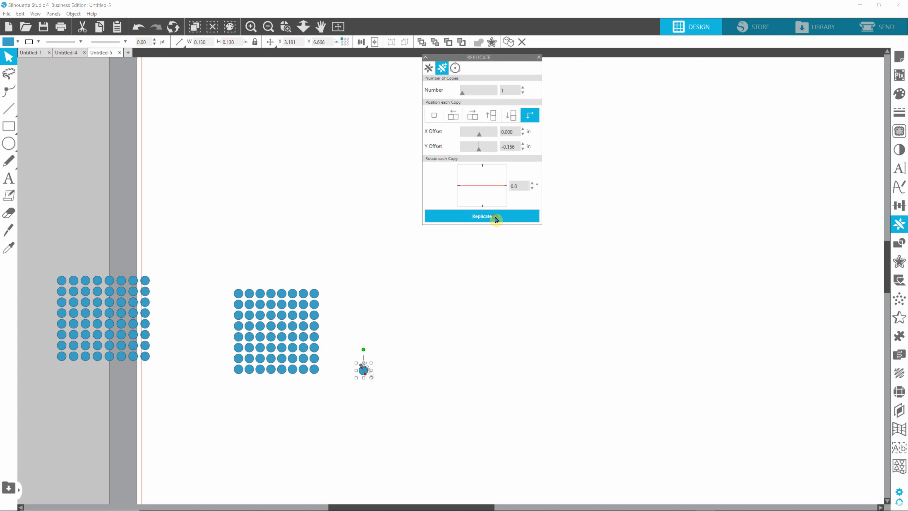
left_click(496, 216)
left_click(496, 216)
left_click(496, 217)
left_click(496, 217)
left_click(496, 216)
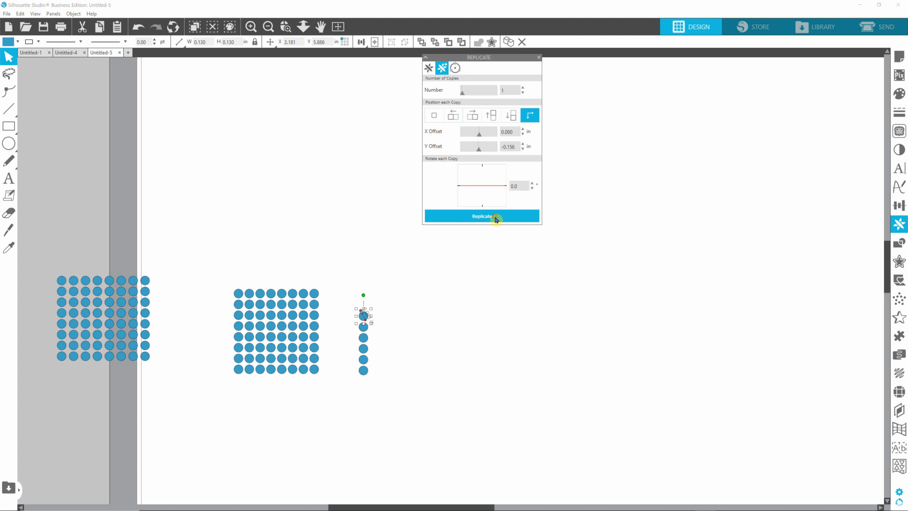
left_click(496, 216)
left_click(495, 217)
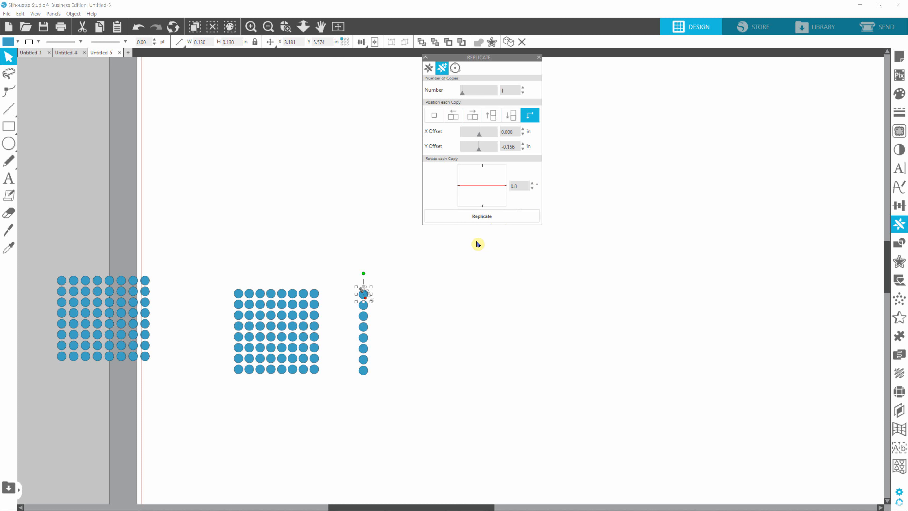
left_click(351, 267)
Replicate the circle column rightward seven times with X Offset 0.156 in and Y Offset 0 to complete the second grid
left_click_drag(352, 285, 393, 397)
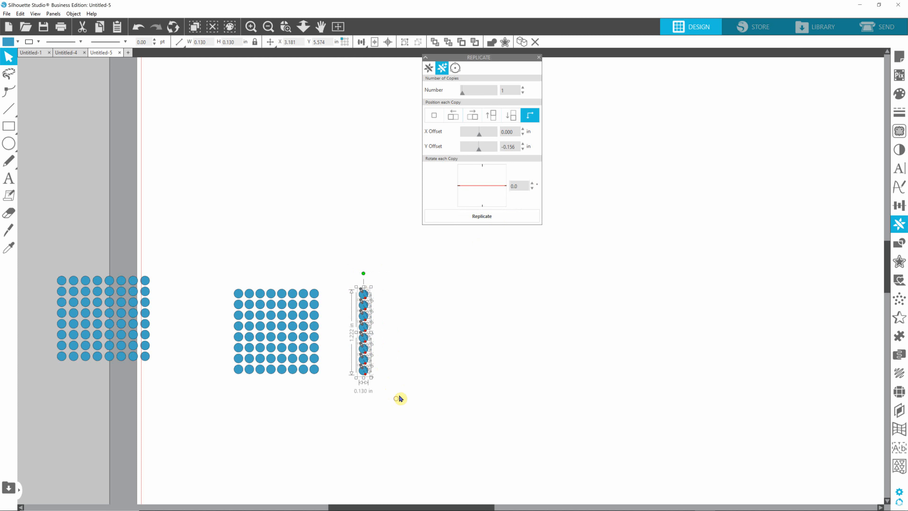
double_click(517, 146)
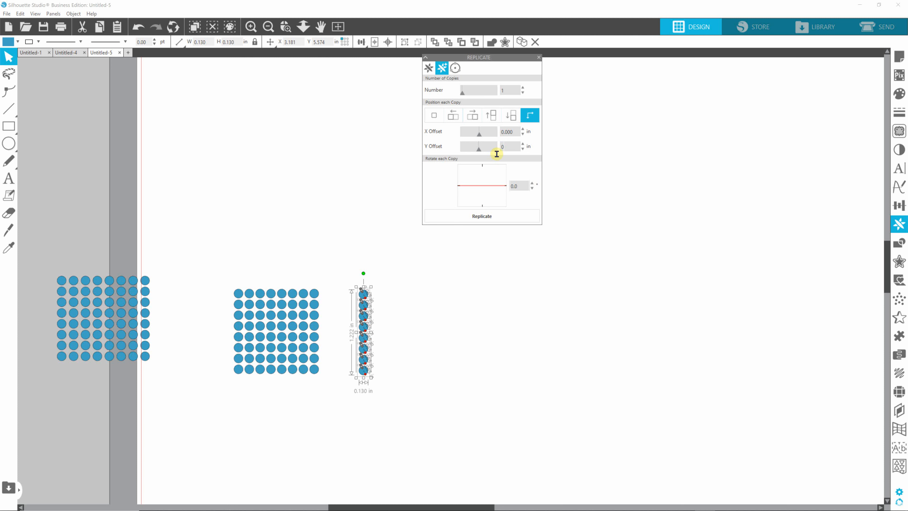
double_click(512, 132)
left_click(506, 219)
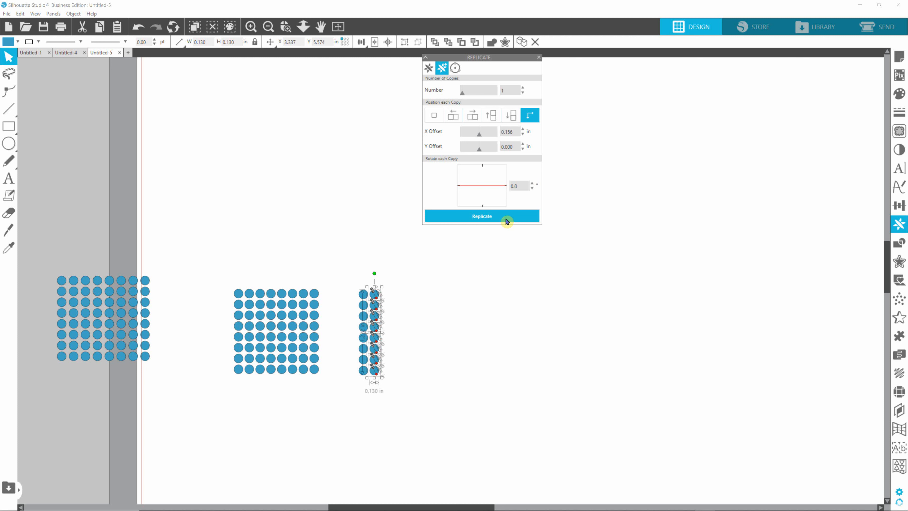
left_click(506, 221)
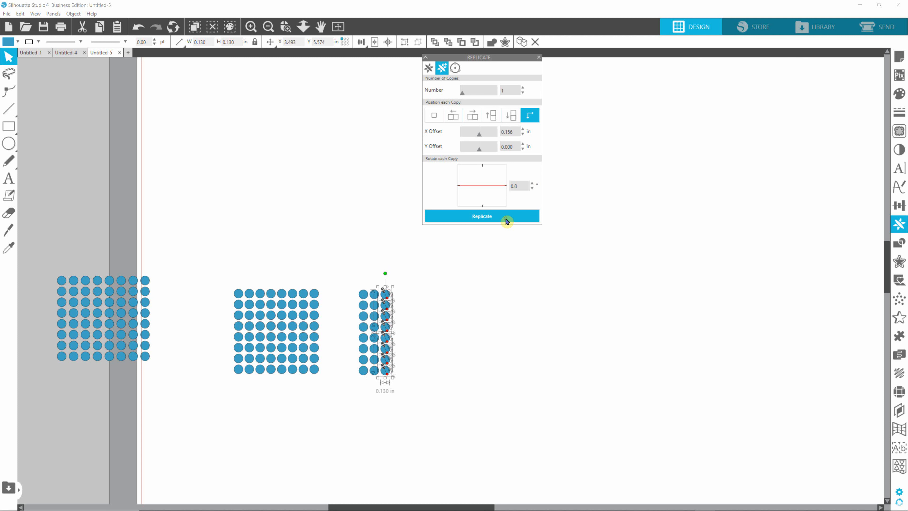
left_click(506, 221)
left_click(506, 221)
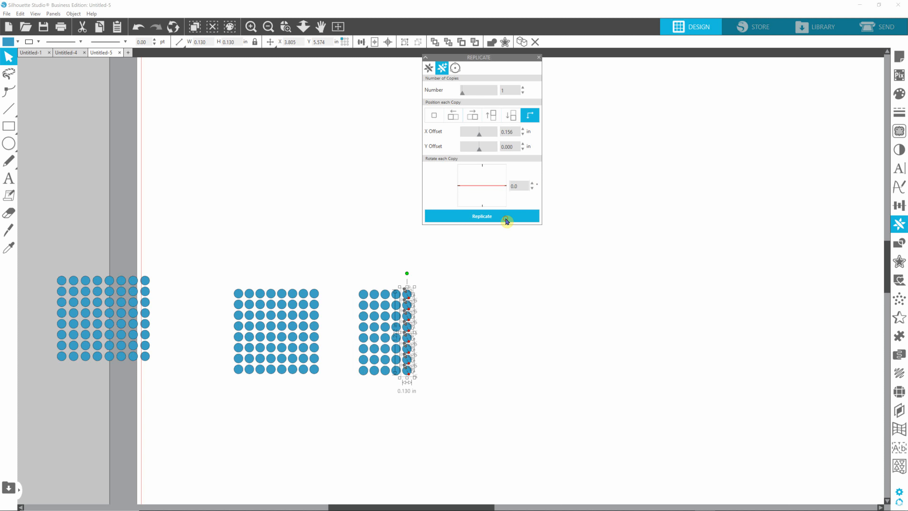
left_click(506, 220)
left_click(507, 218)
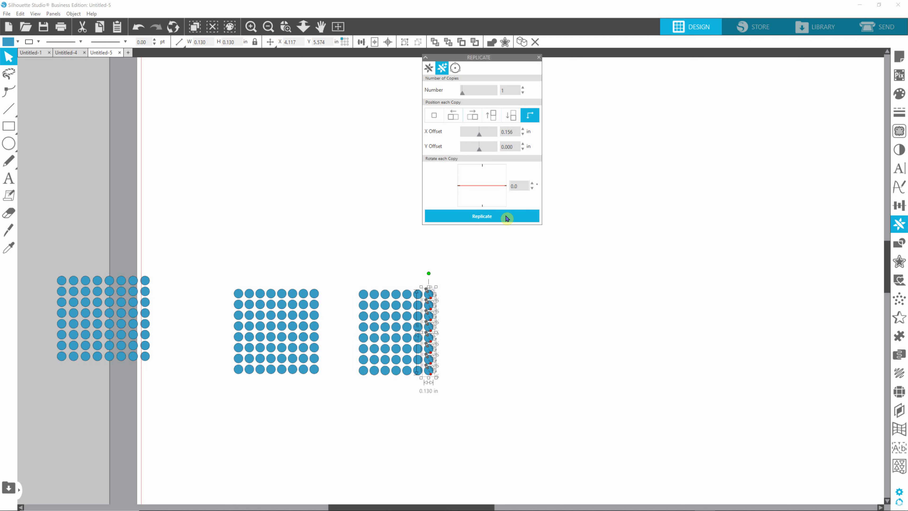
left_click(507, 218)
left_click(573, 327)
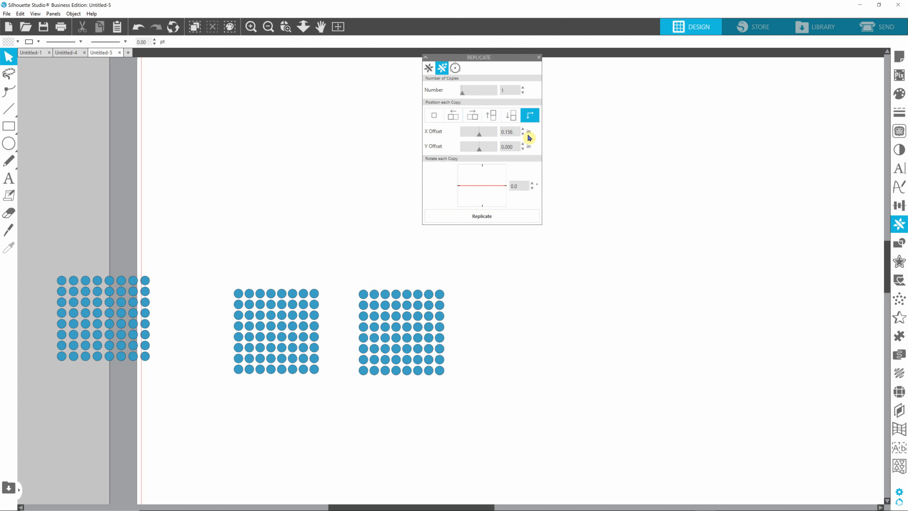
Select each of the two replicated circle grids in turn to compare their overall width and height
left_click_drag(351, 283, 451, 387)
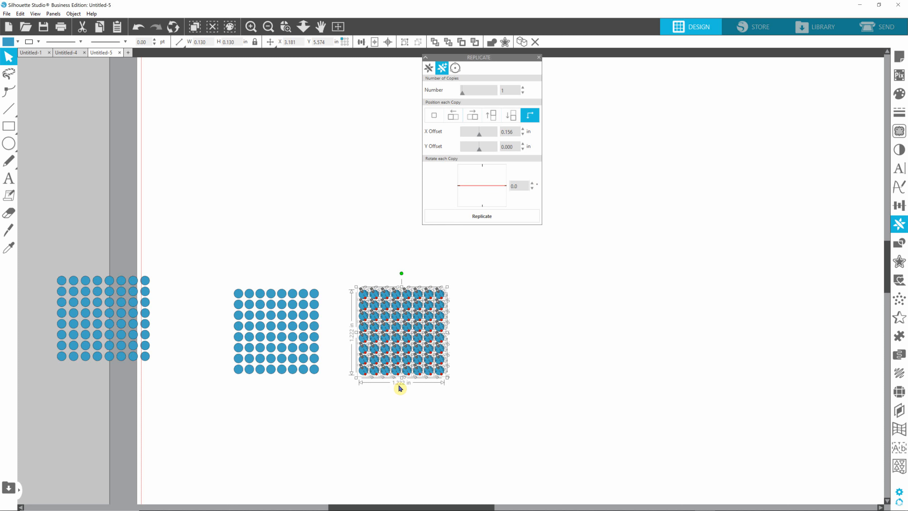
left_click_drag(221, 277, 326, 379)
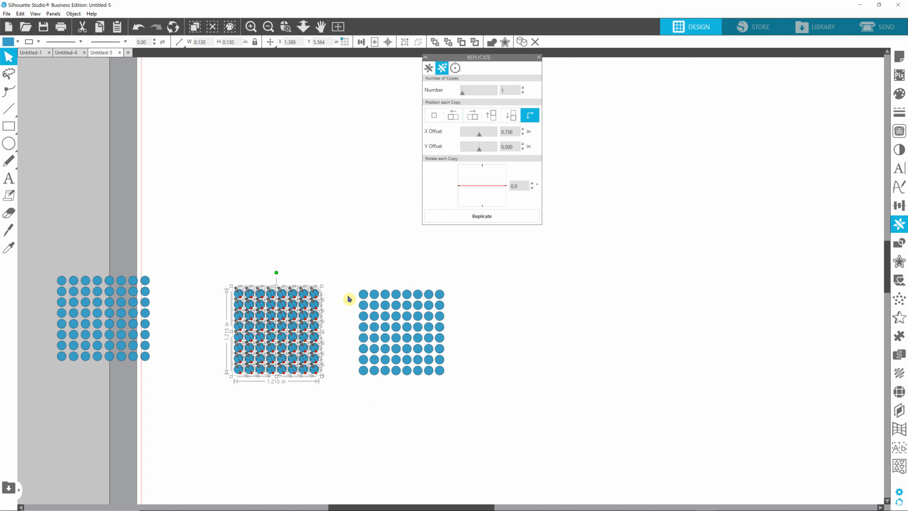
left_click(505, 272)
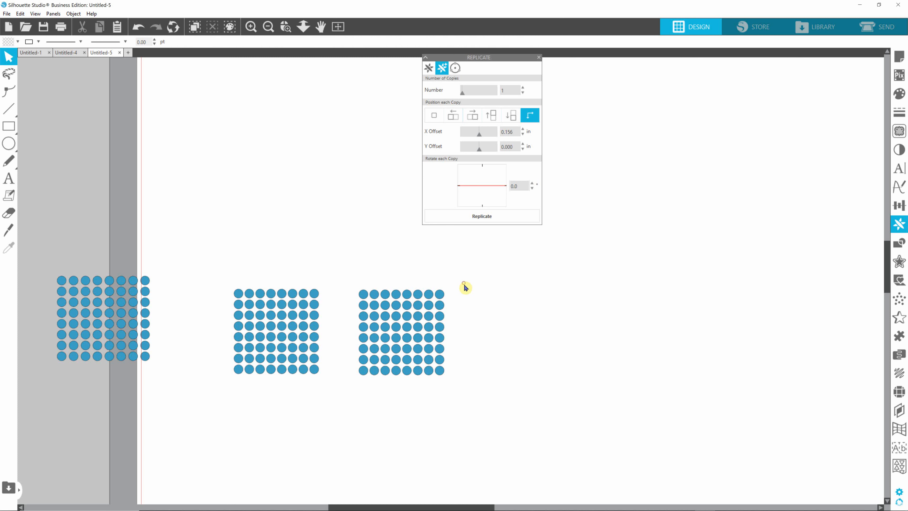
left_click(443, 372)
mouse_move(442, 375)
left_mouse_down()
mouse_move(500, 375)
mouse_move(457, 375)
left_mouse_up()
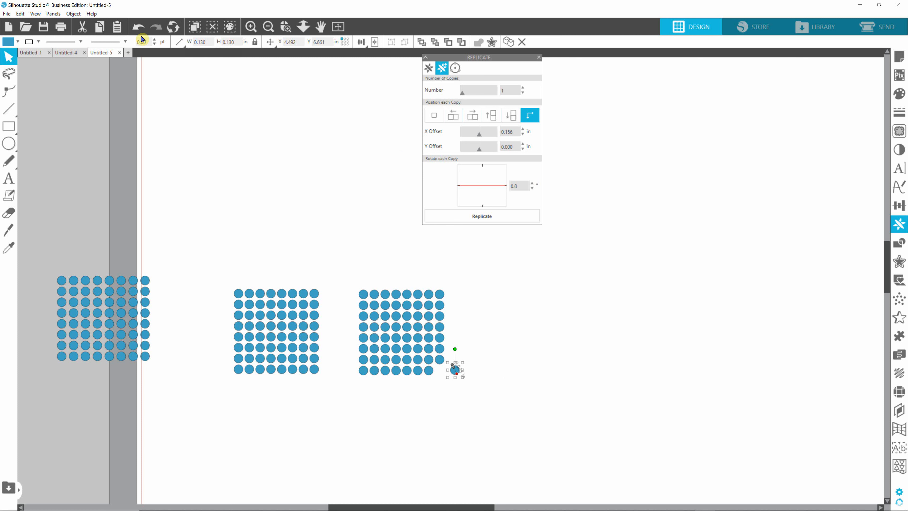
left_click(138, 27)
left_click(508, 378)
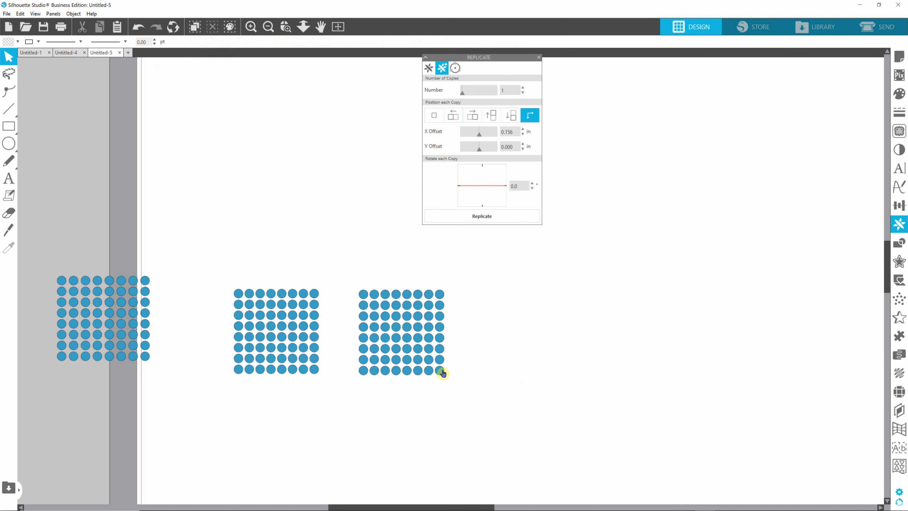
Duplicate the second grid's bottom-right circle about 0.74 in to the right and set the X Offset to 0.157 in
left_click(443, 373)
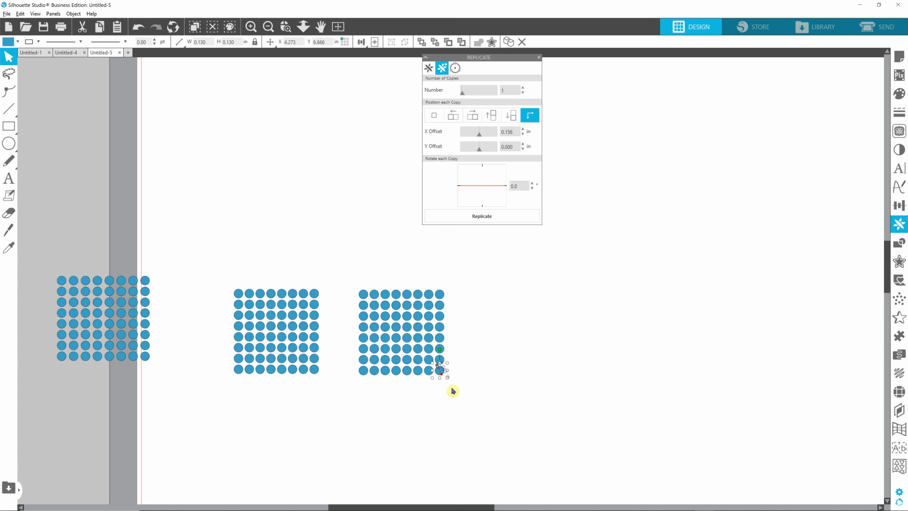
left_click_drag(443, 377, 493, 375)
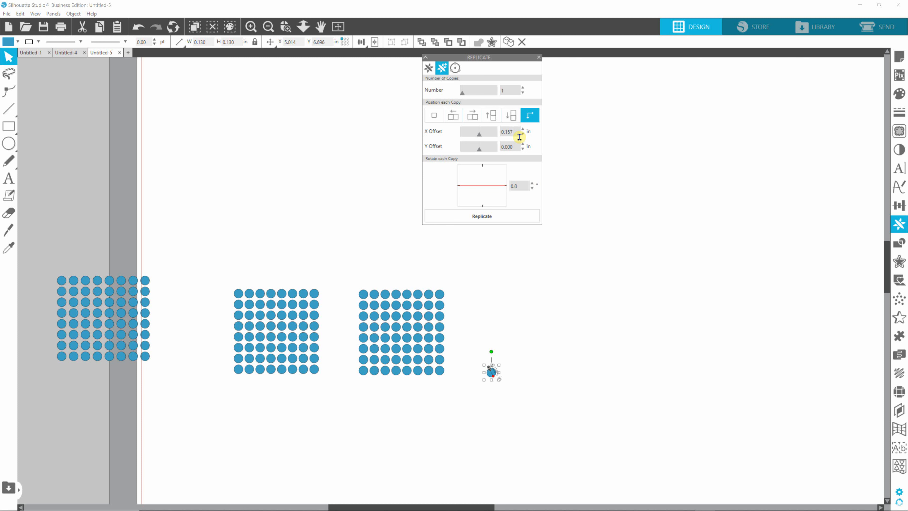
left_click(544, 349)
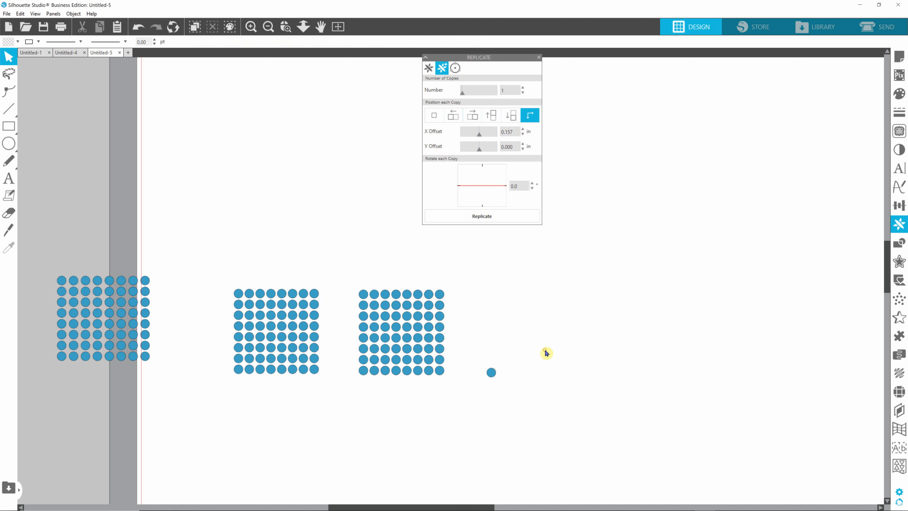
Replicate the separate circle rightward seven times to form a row of eight circles
left_click(490, 374)
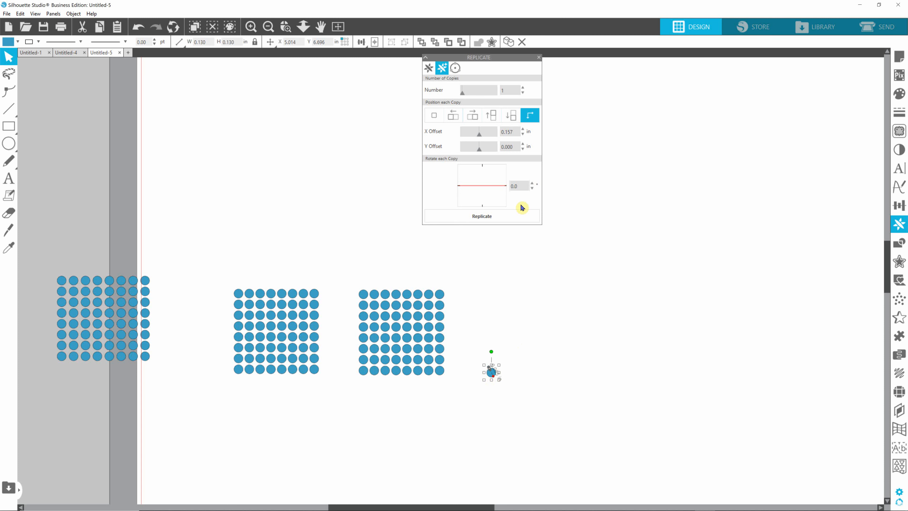
left_click(512, 216)
left_click(512, 217)
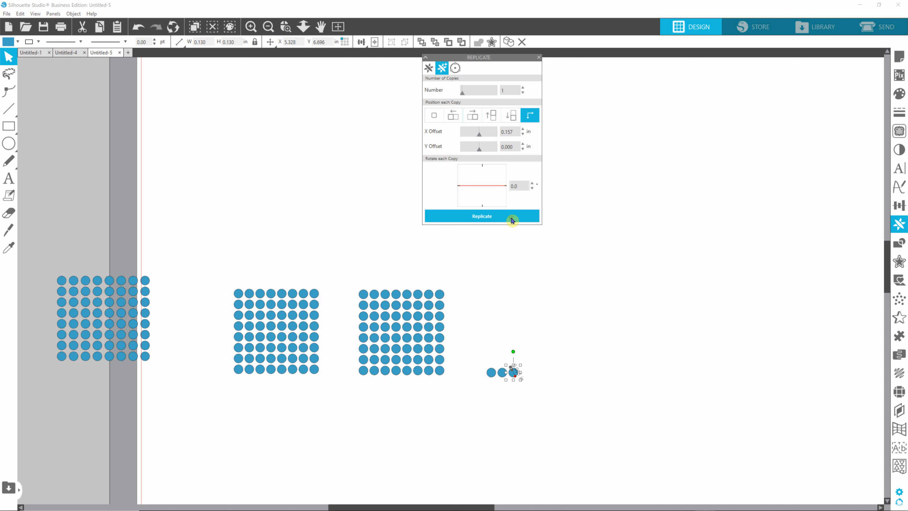
left_click(512, 217)
left_click(512, 217)
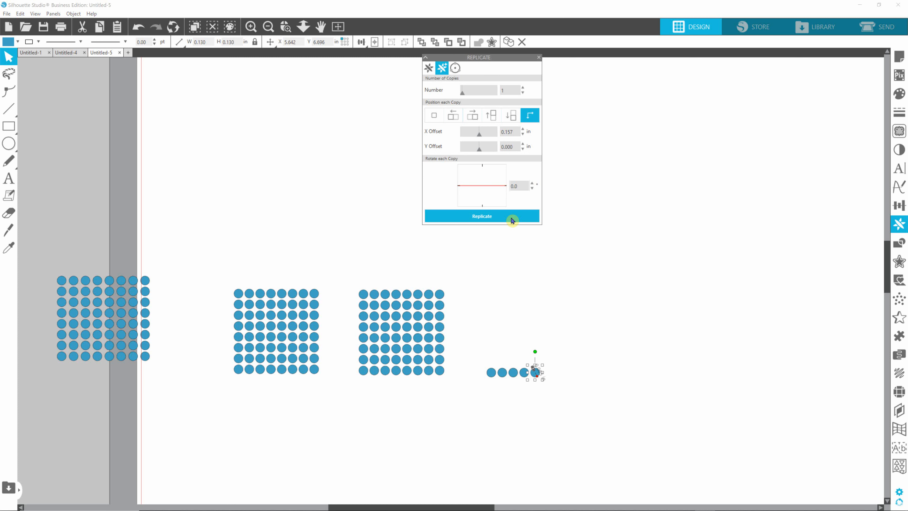
left_click(512, 217)
left_click(512, 217)
left_click(512, 217)
left_click(659, 357)
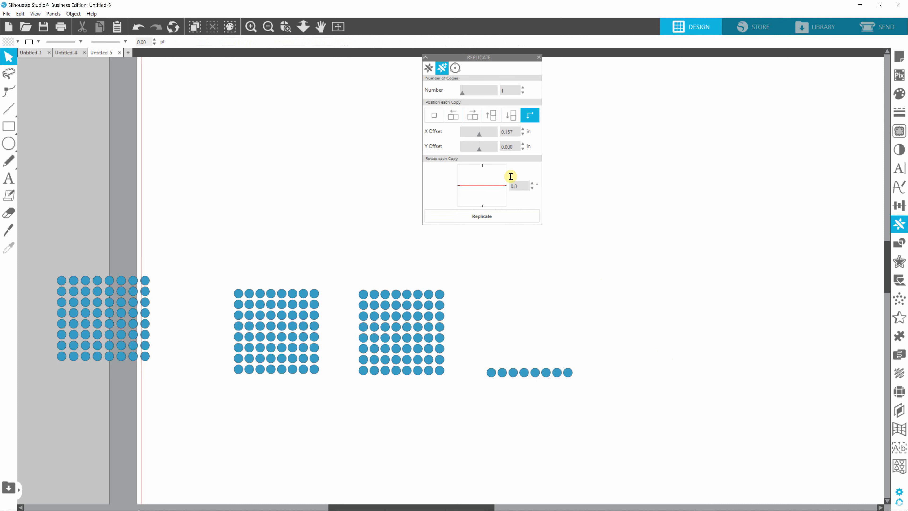
Replicate the circle row upward seven times with X Offset 0 and Y Offset -0.157 in to complete the third grid
double_click(517, 131)
type("0")
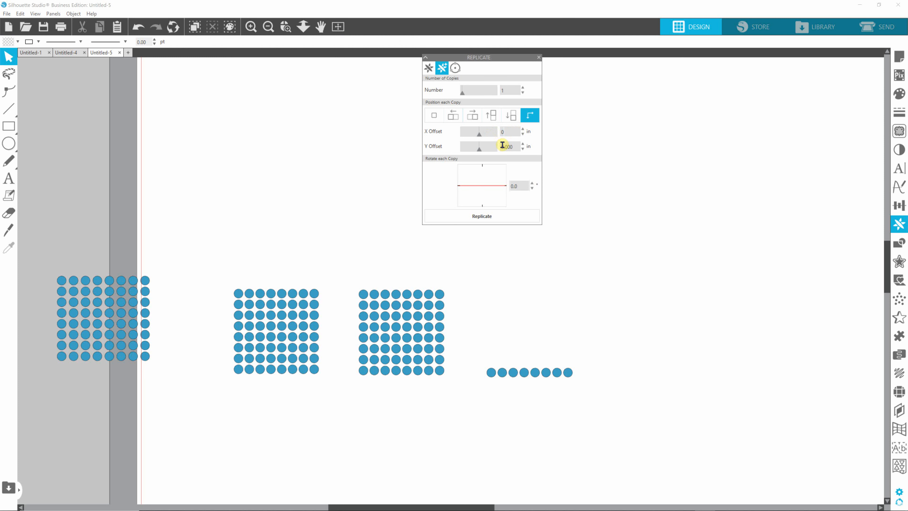
double_click(508, 146)
left_click(611, 352)
left_click_drag(605, 350, 471, 401)
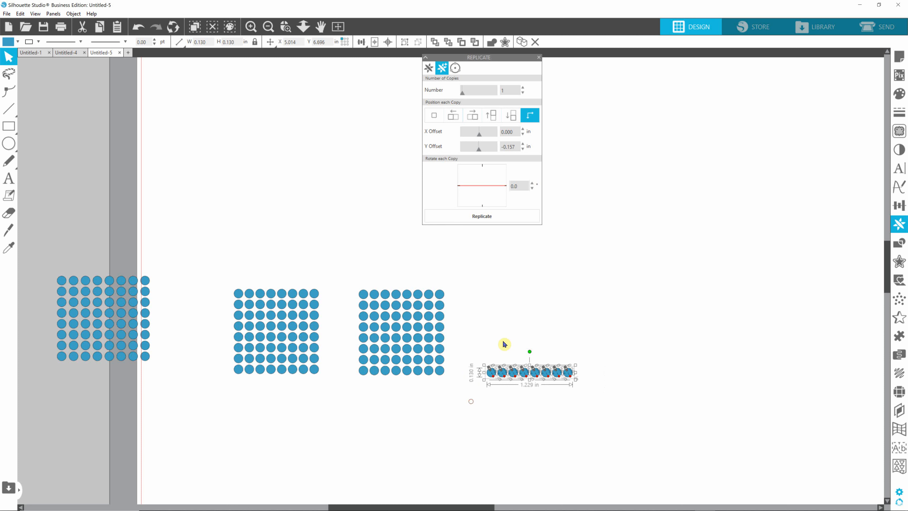
left_click(513, 220)
left_click(513, 220)
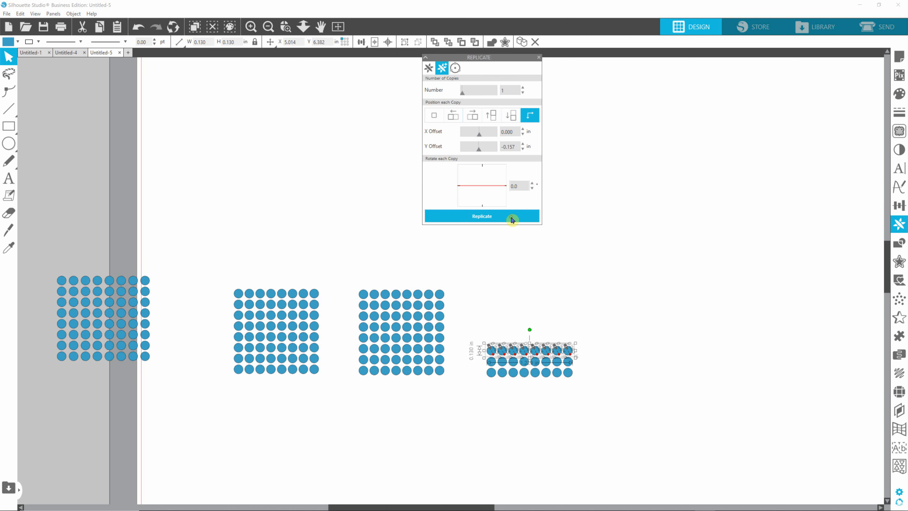
left_click(513, 220)
left_click(512, 220)
left_click(513, 219)
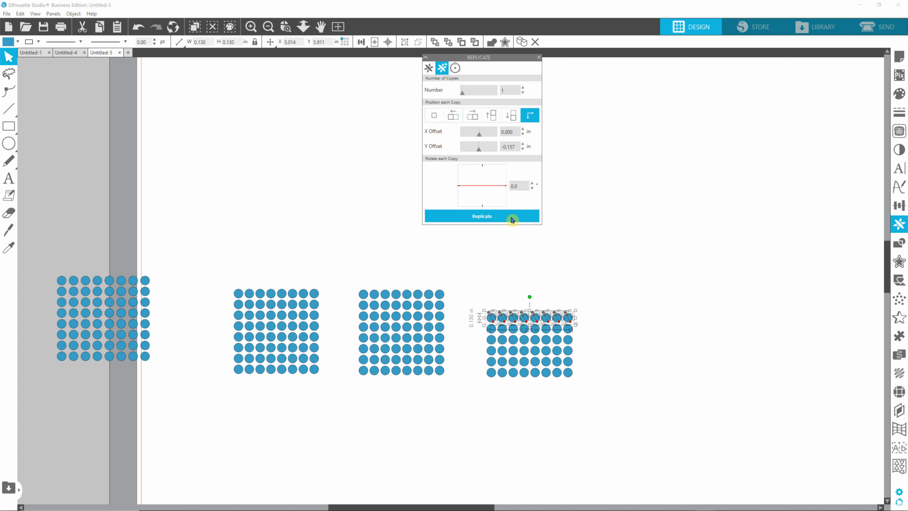
left_click(513, 220)
left_click(513, 220)
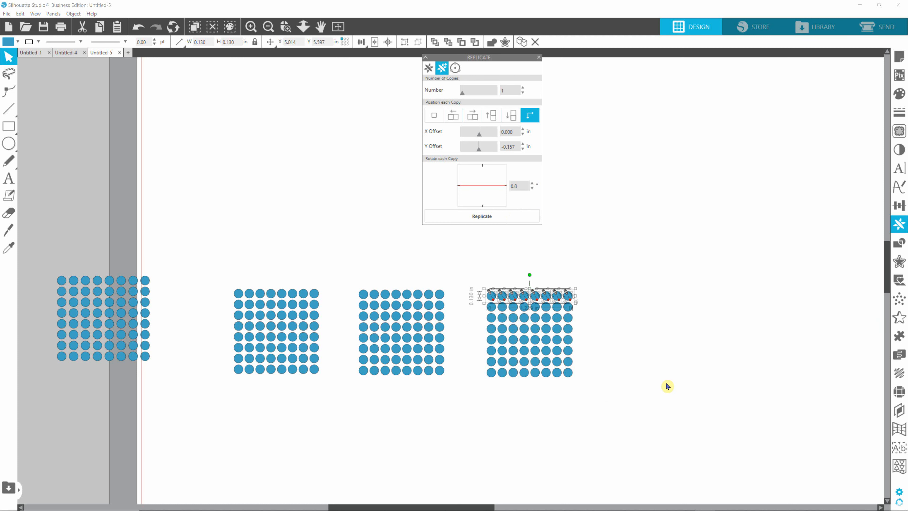
left_click(665, 371)
Select the whole third grid, move it about 0.18 in to the left, and deselect it
left_click_drag(617, 274, 471, 399)
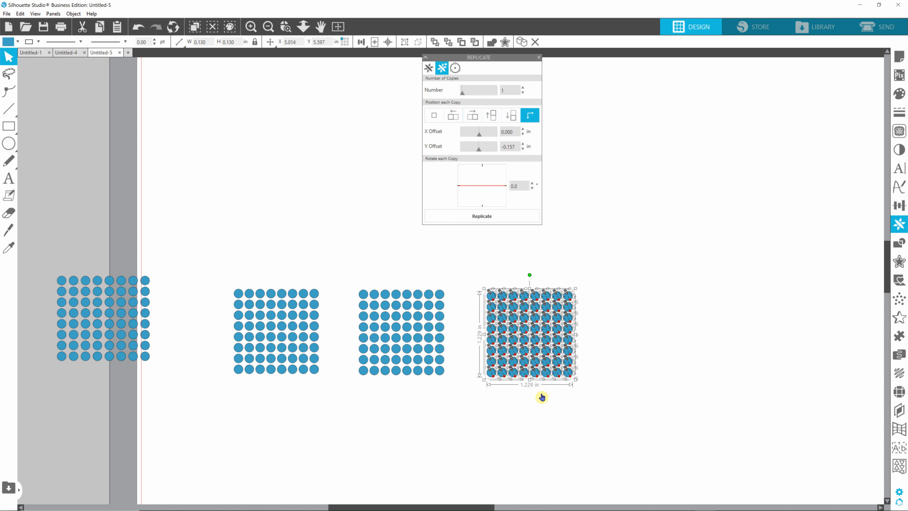
left_click_drag(533, 335, 533, 334)
left_click_drag(525, 327, 523, 334)
left_click(616, 353)
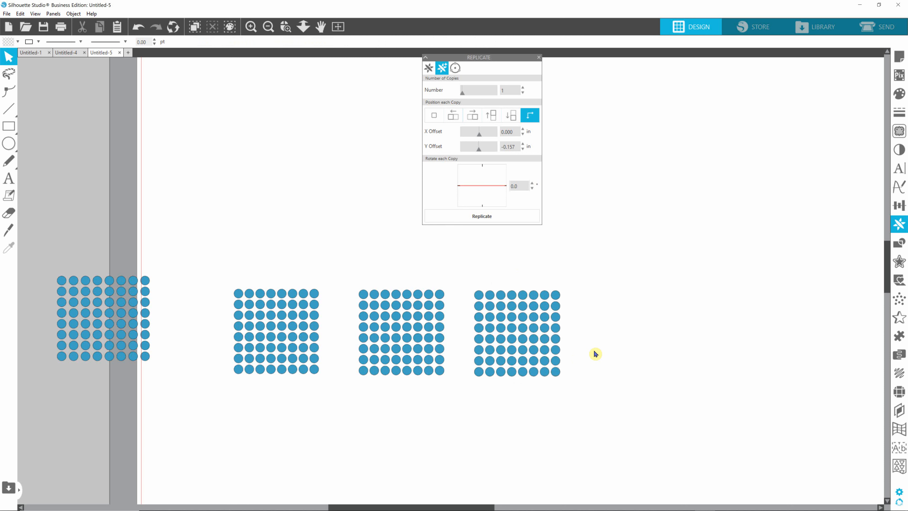
Duplicate the third grid's bottom-right circle about 0.66 in to the right and replicate it upward seven times with Y Offset -0.158 in
left_click(556, 372)
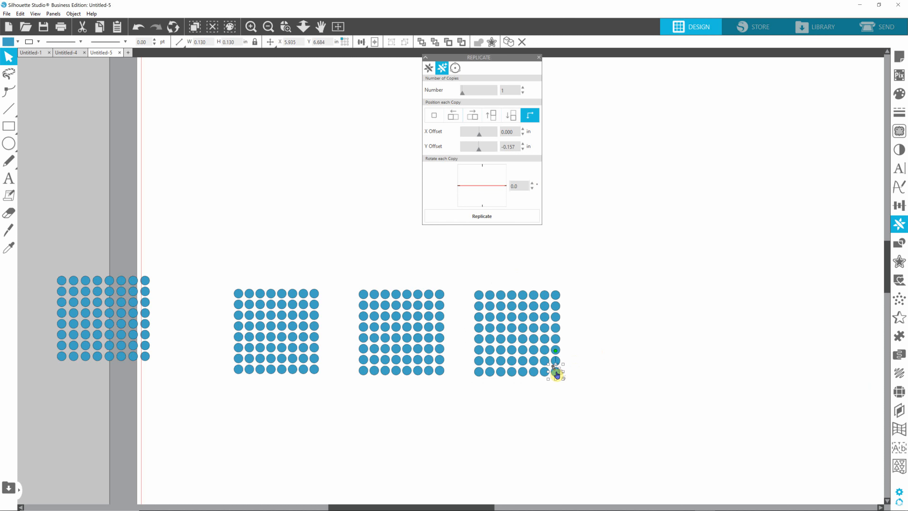
left_click_drag(557, 374, 602, 372)
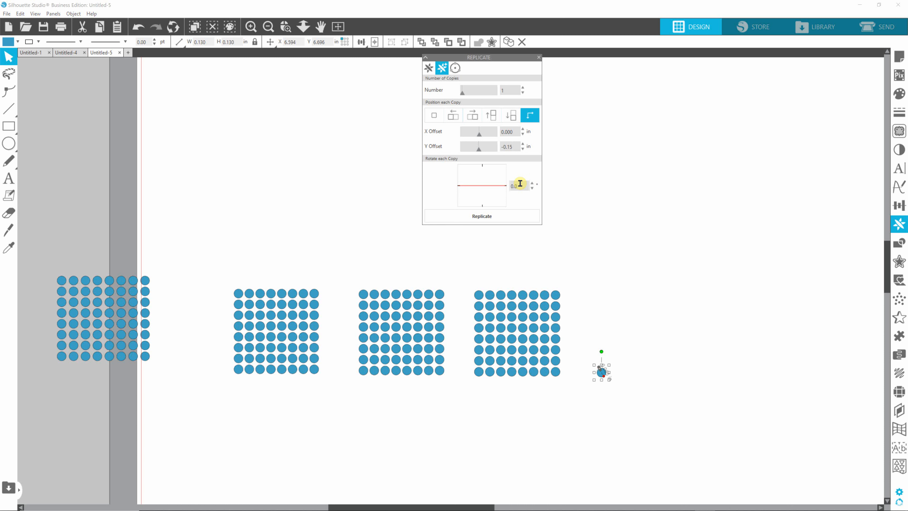
left_click(515, 218)
left_click(515, 218)
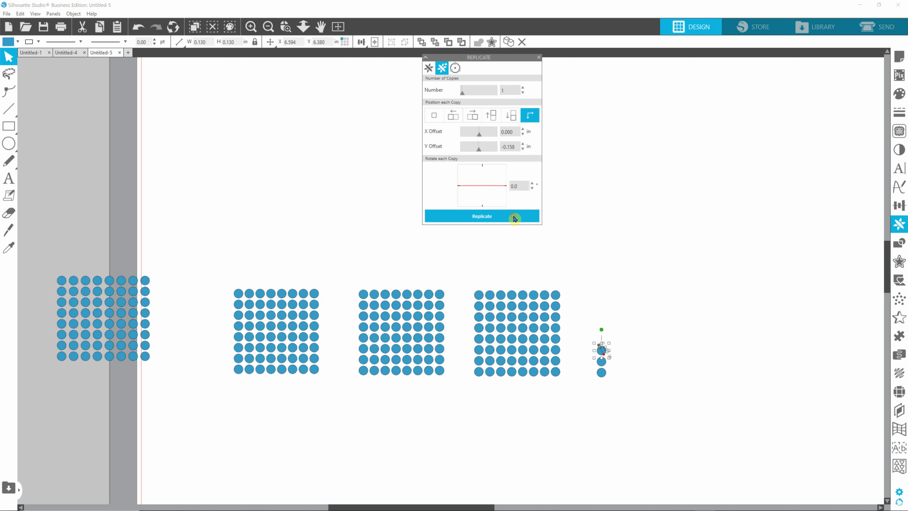
left_click(515, 218)
left_click(515, 218)
left_click(515, 218)
left_click(515, 218)
left_click(515, 218)
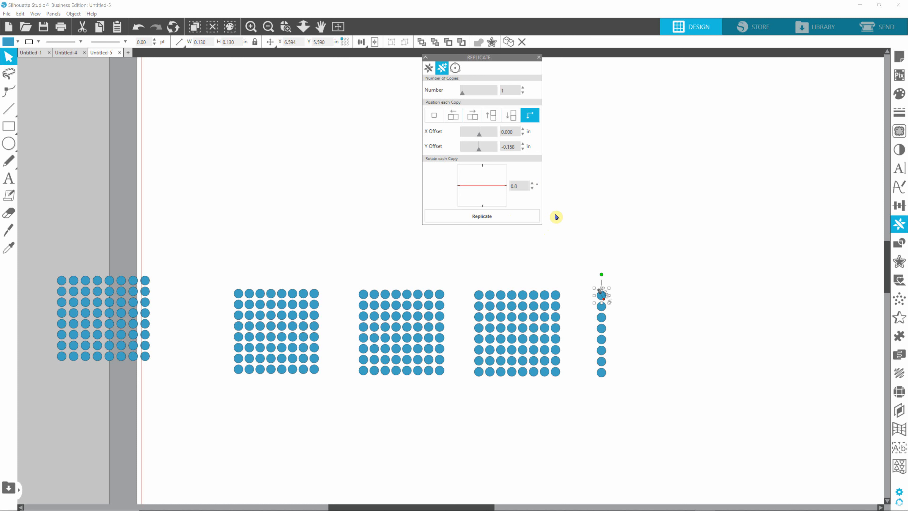
Replicate the new circle column rightward seven times with X Offset 0.158 in and Y Offset 0 to complete the fourth grid
left_click(589, 272)
left_click_drag(584, 270, 622, 403)
left_click(514, 146)
type("0")
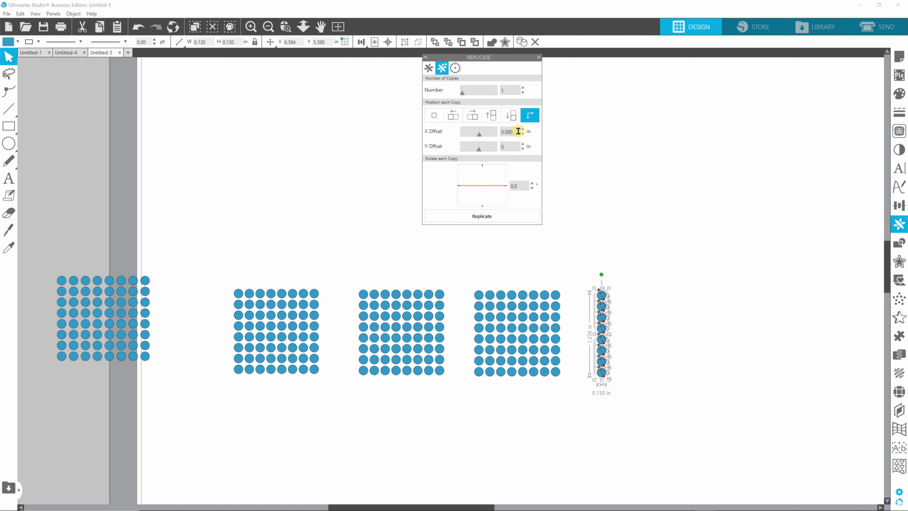
left_click_drag(518, 132, 500, 132)
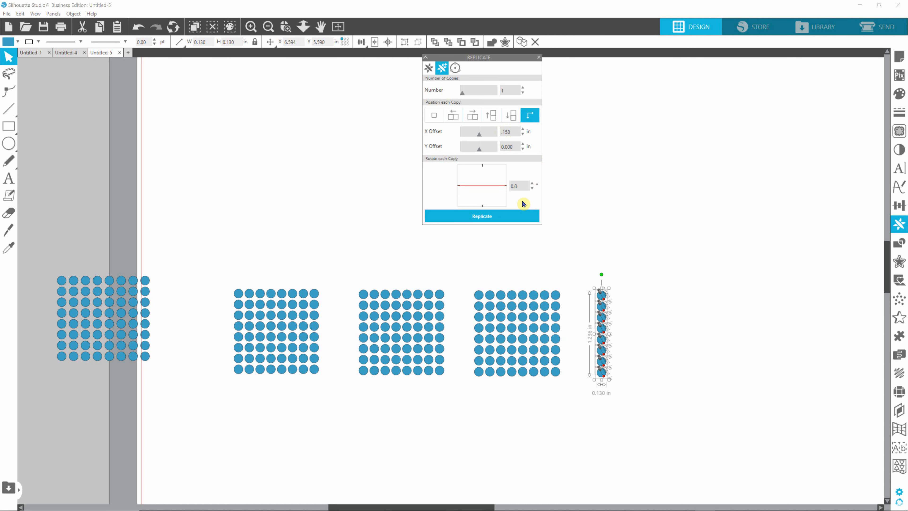
left_click(514, 220)
left_click(514, 221)
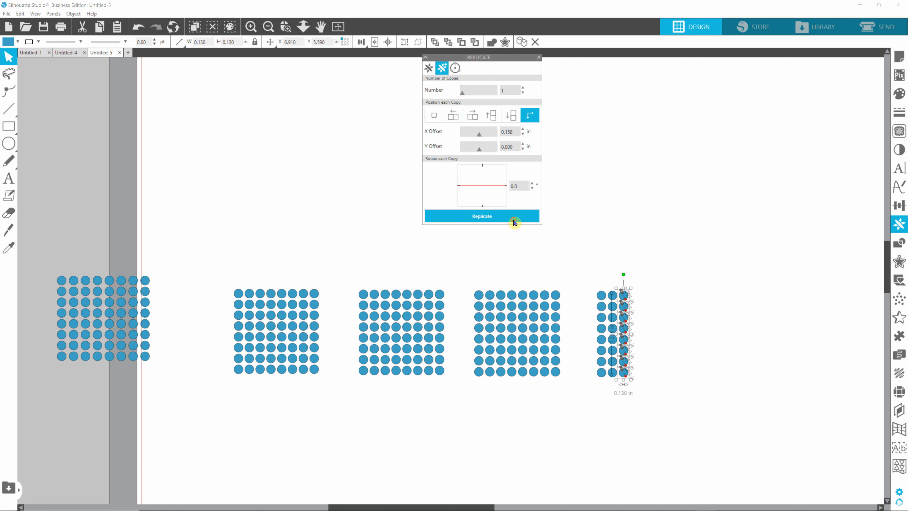
left_click(514, 221)
left_click(514, 221)
left_click(514, 222)
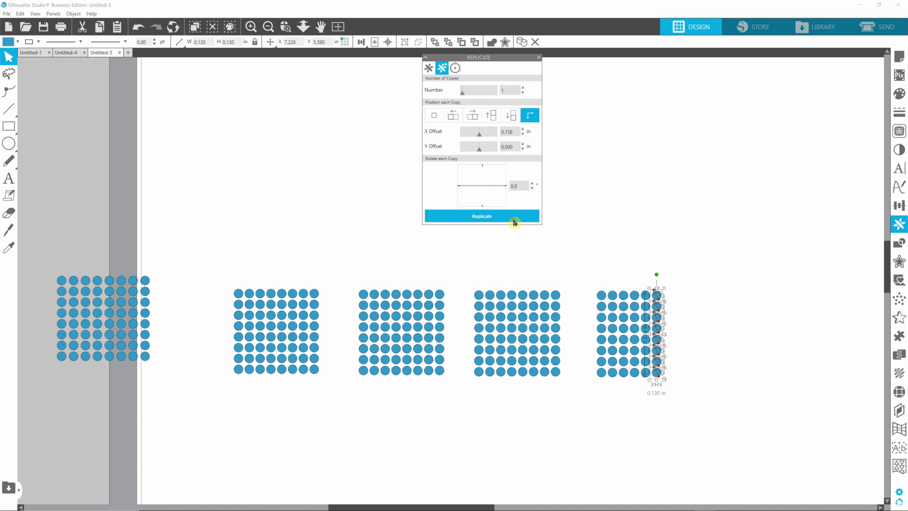
left_click(513, 221)
left_click(513, 222)
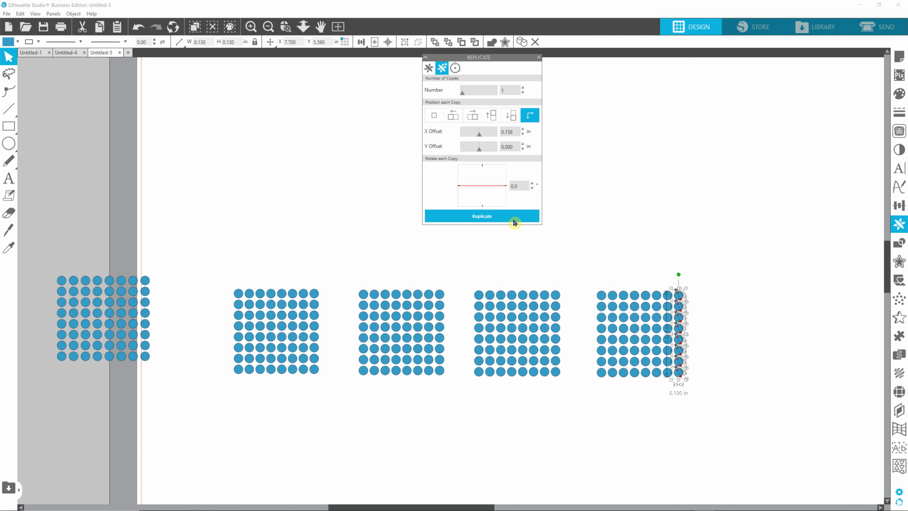
Deselect the circle column and duplicate the fourth grid's bottom-right circle about 0.6 in to the right
left_click(809, 314)
left_click_drag(726, 270, 738, 356)
left_click(753, 346)
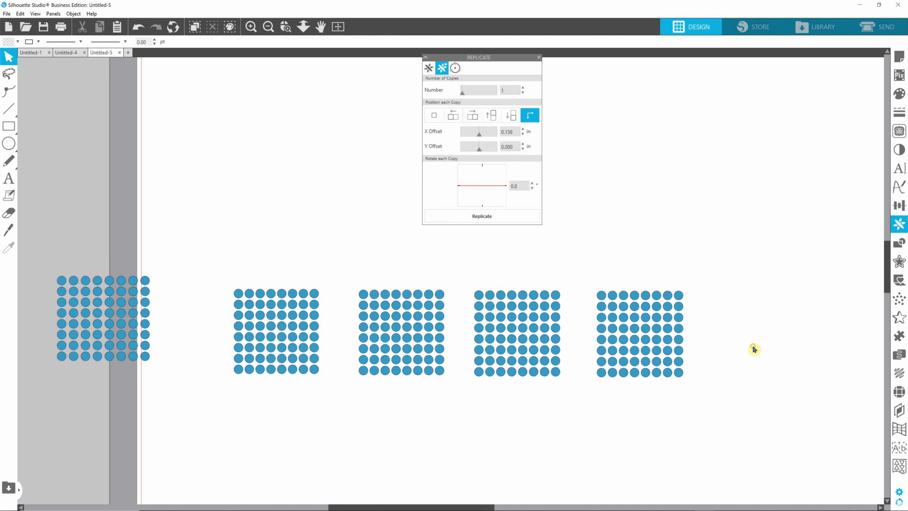
left_click(679, 373)
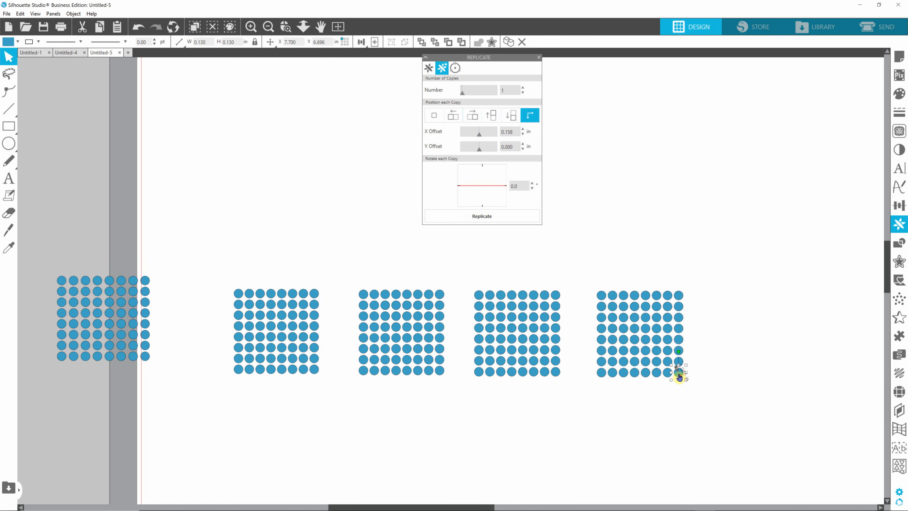
left_click_drag(681, 376, 721, 379)
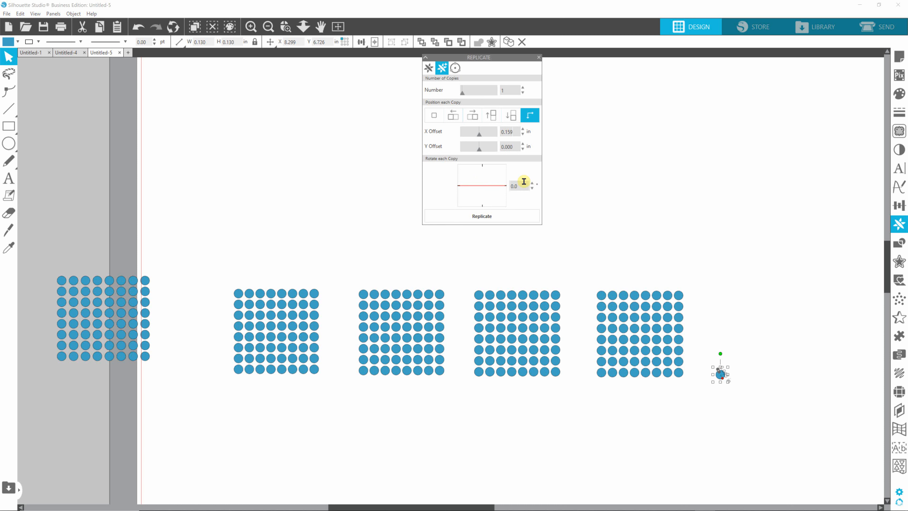
Replicate the new circle rightward seven times with X Offset 0.159 in and Y Offset 0
left_click(516, 216)
left_click(516, 217)
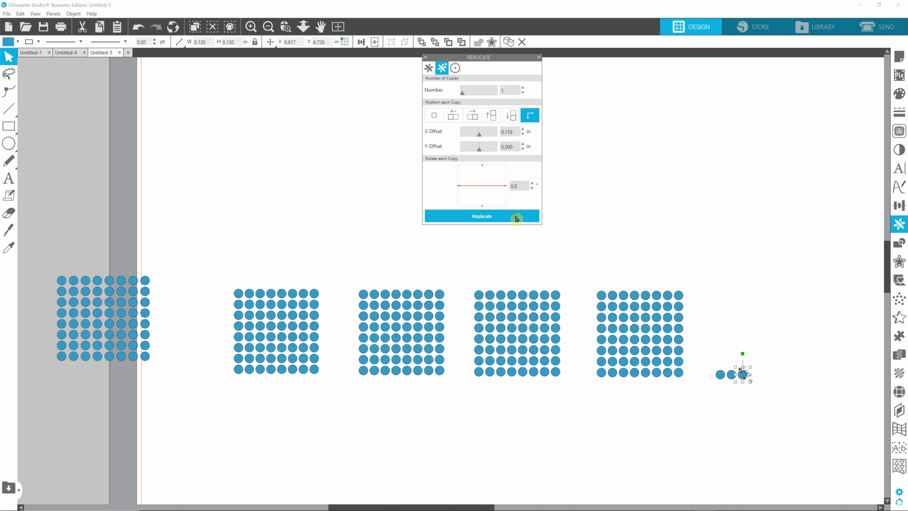
left_click(516, 216)
left_click(516, 217)
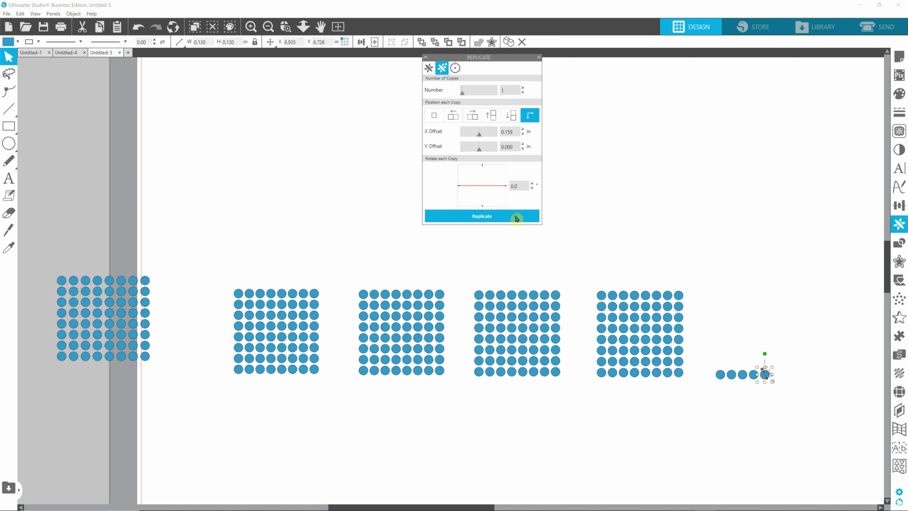
left_click(516, 216)
left_click(516, 216)
left_click(515, 217)
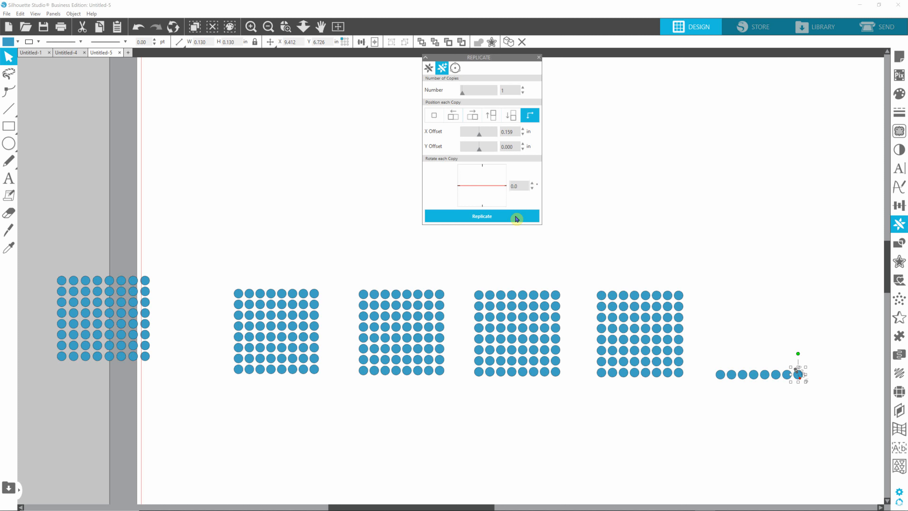
Replicate the whole circle row upward seven times with X Offset 0 and Y Offset -0.159 in to complete the fifth grid
left_click(856, 375)
left_click_drag(834, 360, 705, 405)
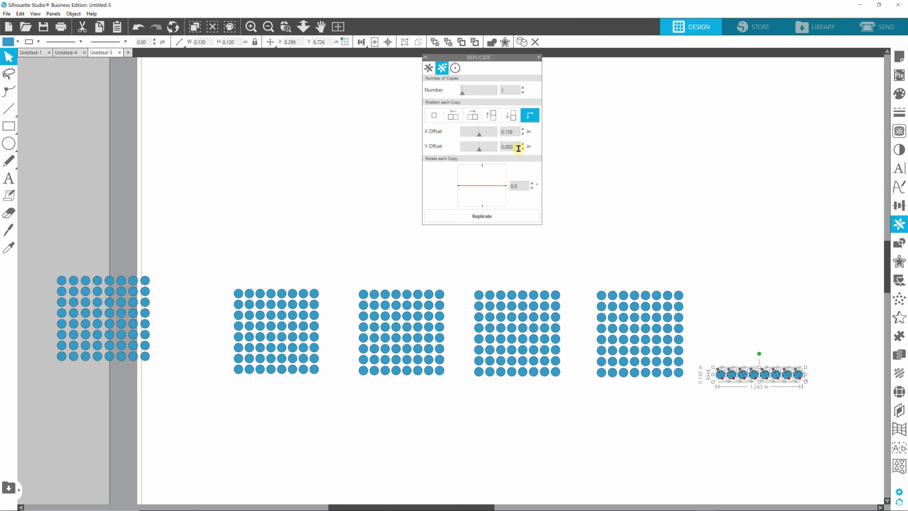
left_click_drag(516, 132, 492, 148)
type("0")
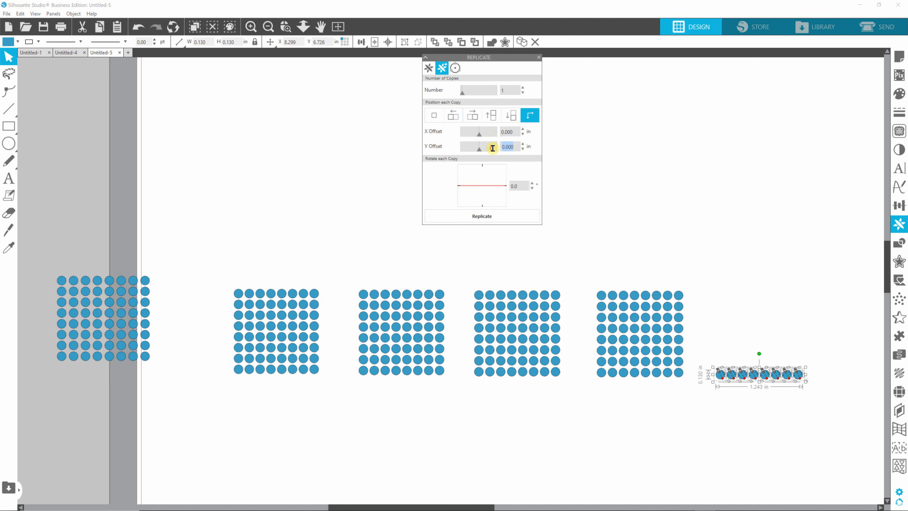
type("-.159")
left_click(521, 216)
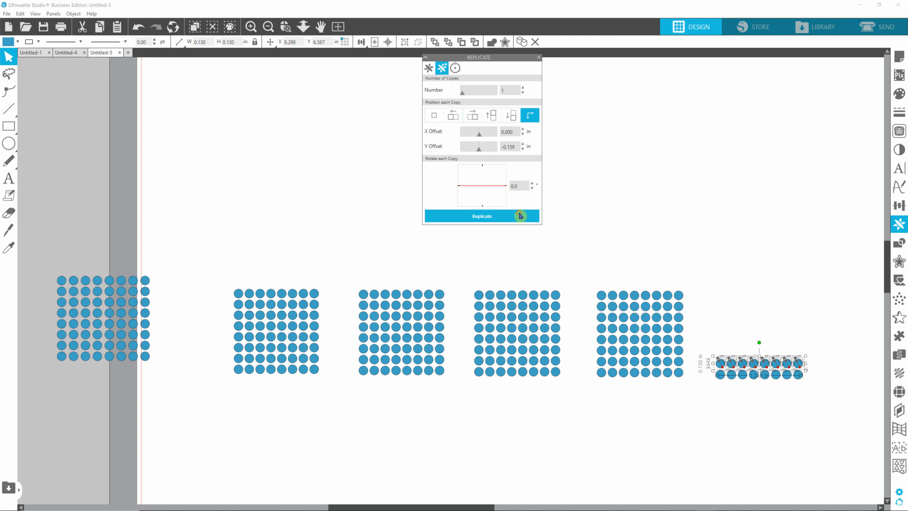
left_click(521, 216)
left_click(521, 215)
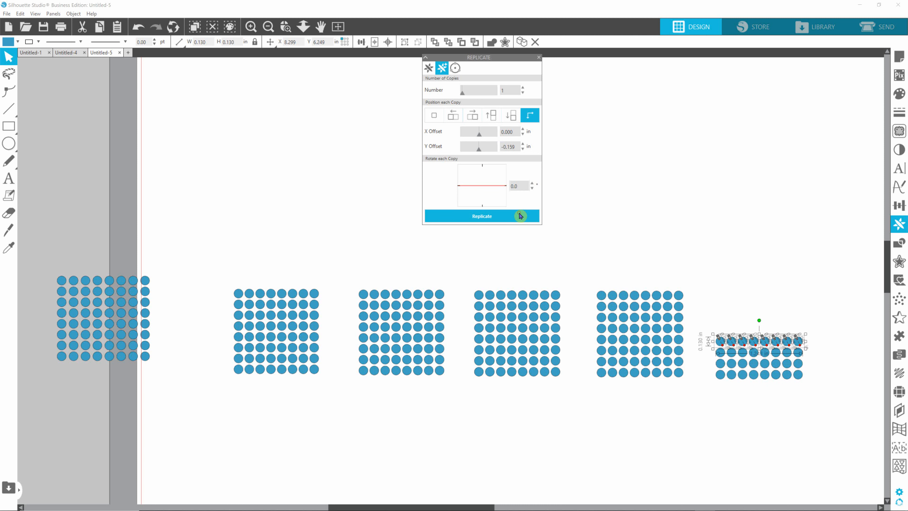
left_click(520, 216)
left_click(521, 216)
left_click(521, 216)
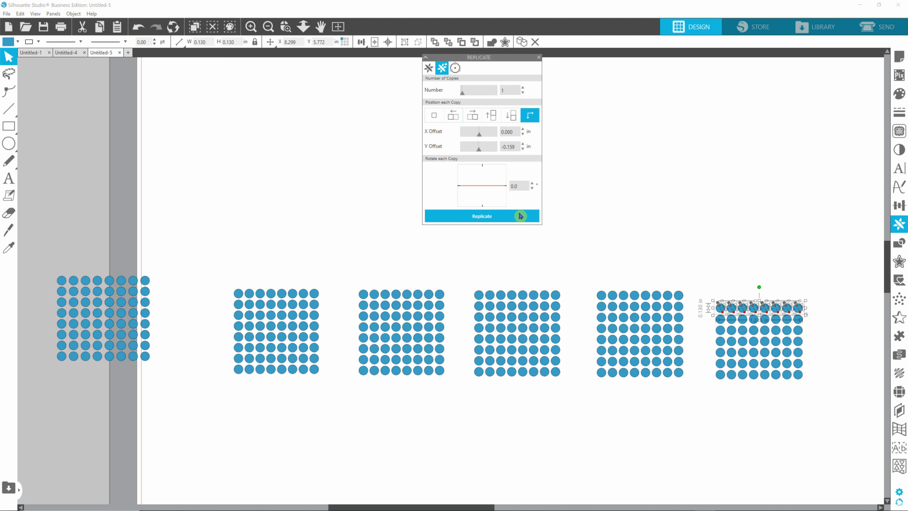
left_click(521, 215)
left_click(683, 202)
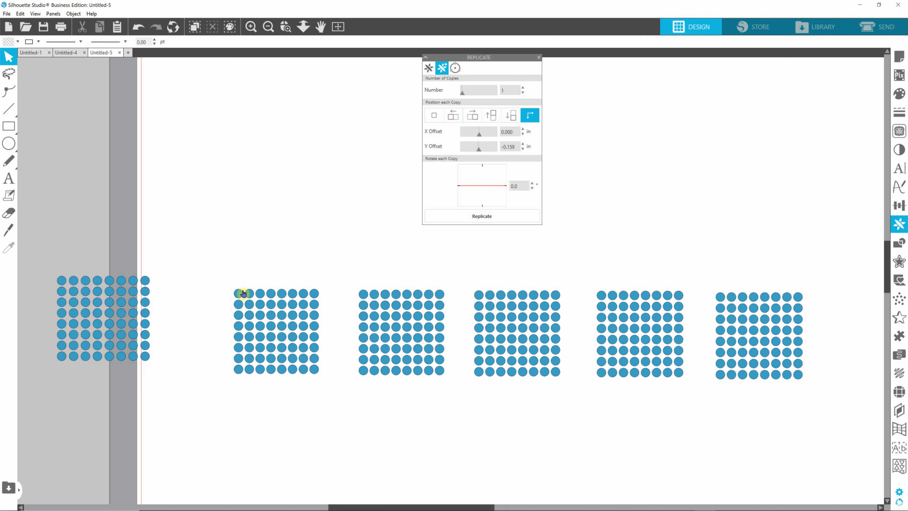
Select the five replicated grids together, move them down about 0.5 in, and deselect them
left_click_drag(221, 278, 840, 389)
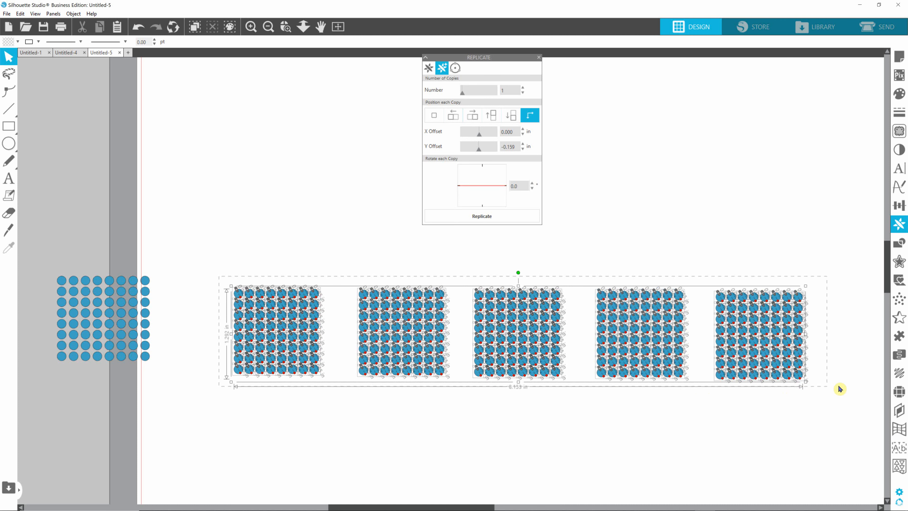
left_click_drag(645, 347, 641, 388)
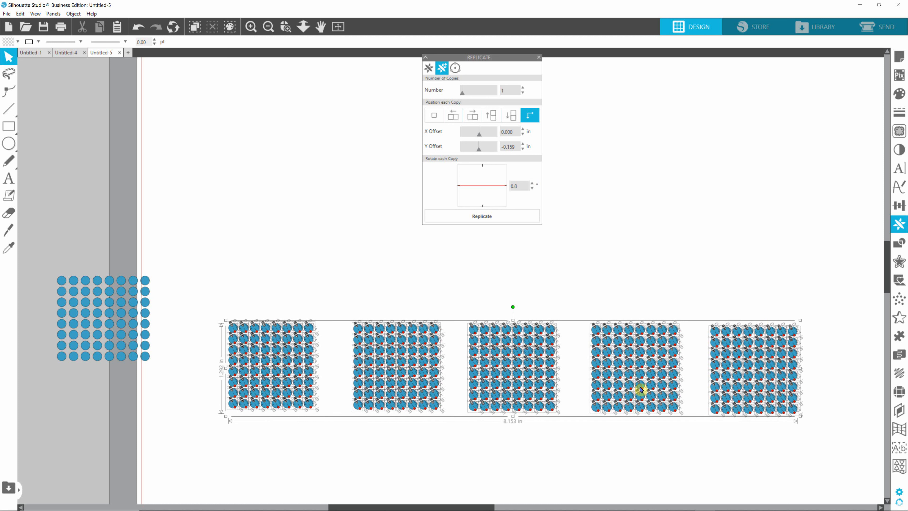
left_click(794, 244)
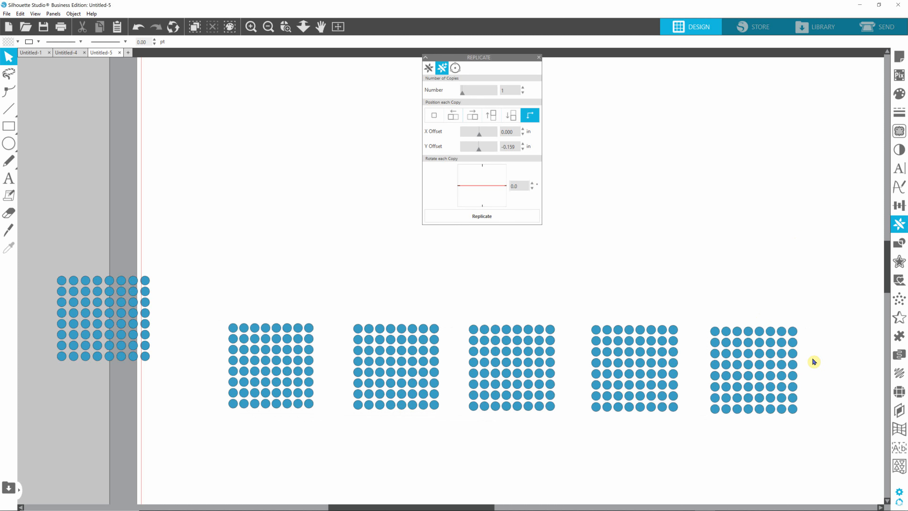
Duplicate the fifth grid's top-right circle above the first grid and replicate it upward seven times with Y Offset -0.159 in
left_click(795, 336)
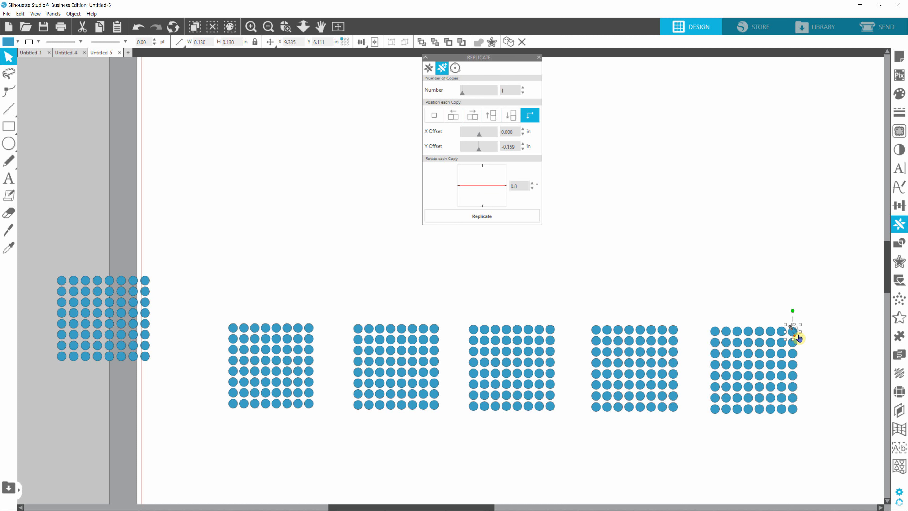
left_click_drag(793, 334, 310, 285)
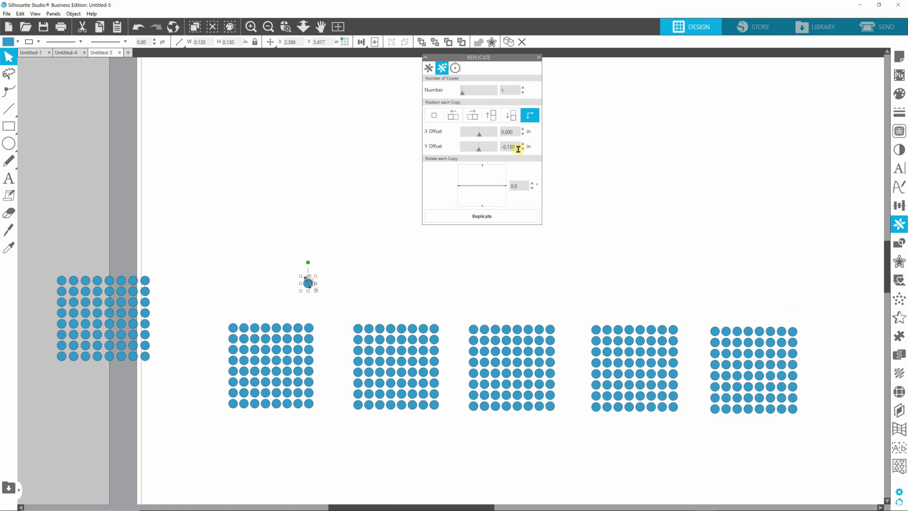
left_click(510, 217)
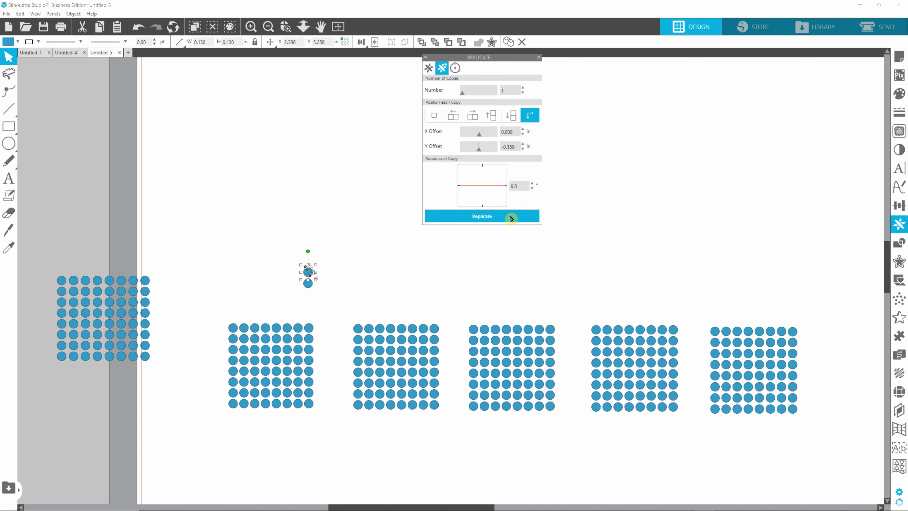
left_click(511, 217)
left_click(511, 217)
left_click(511, 217)
left_click(511, 217)
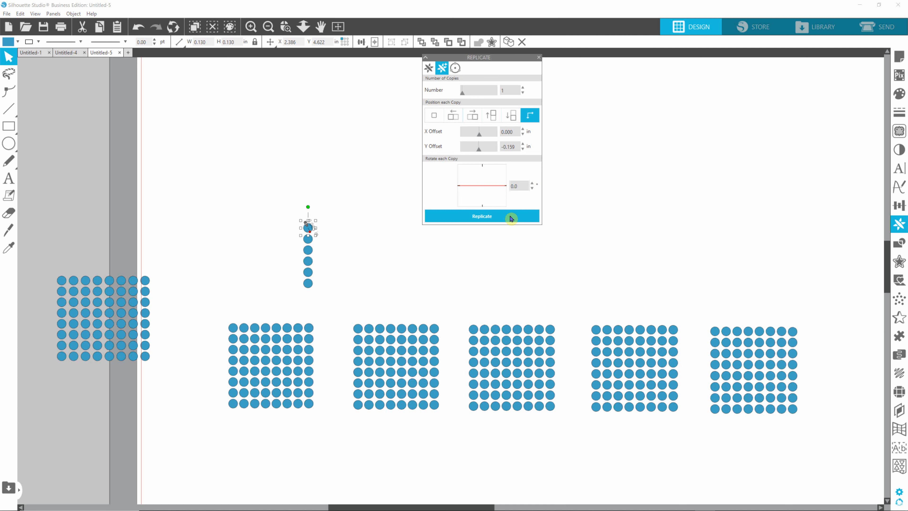
left_click(510, 217)
left_click(511, 217)
Select and delete the circle column standing above the first replicated grid
left_click_drag(282, 186, 328, 294)
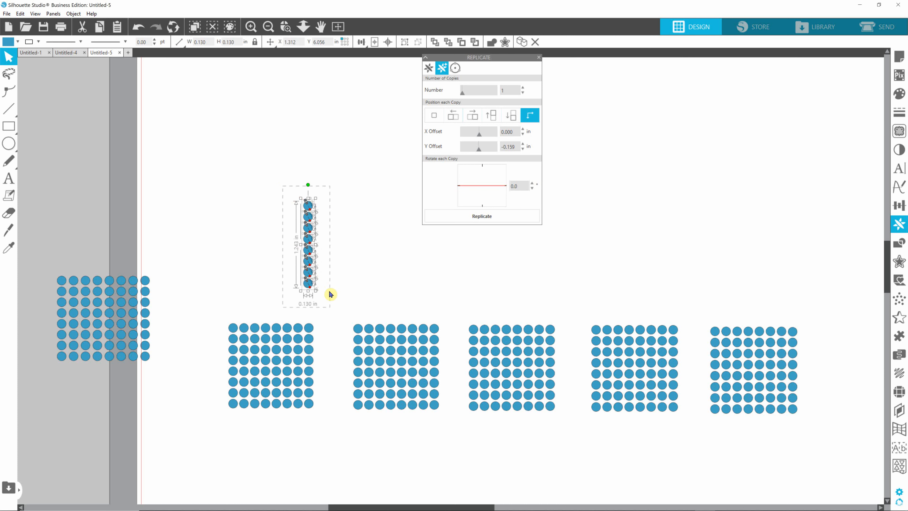
left_click(397, 239)
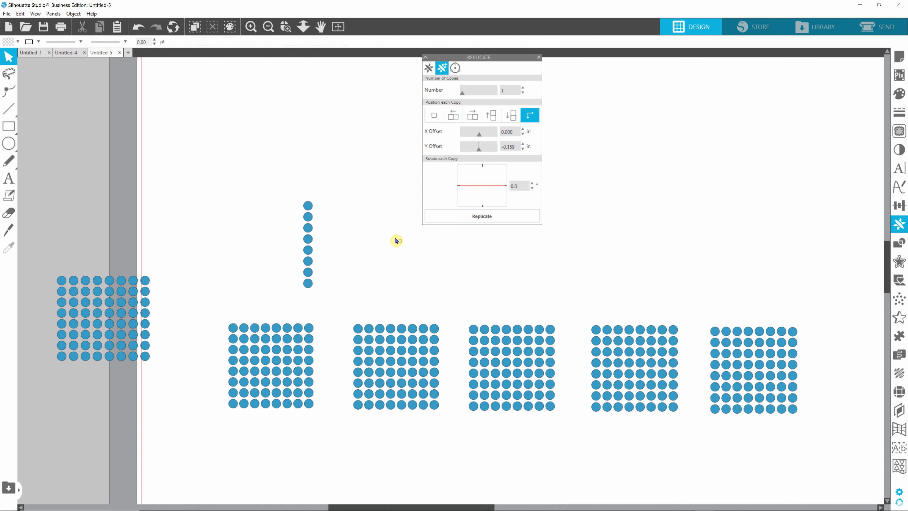
left_click_drag(340, 183, 294, 294)
key("Delete")
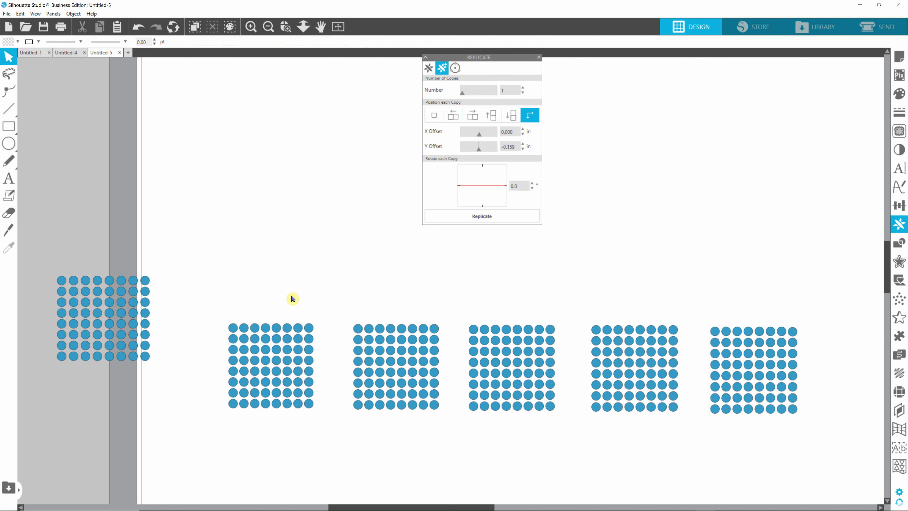
Duplicate the fifth grid's top-left circle above the gap between the first two replicated grids and replicate it upward seven times with Y Offset -0.160 in
left_click(715, 332)
left_click_drag(716, 334, 338, 279)
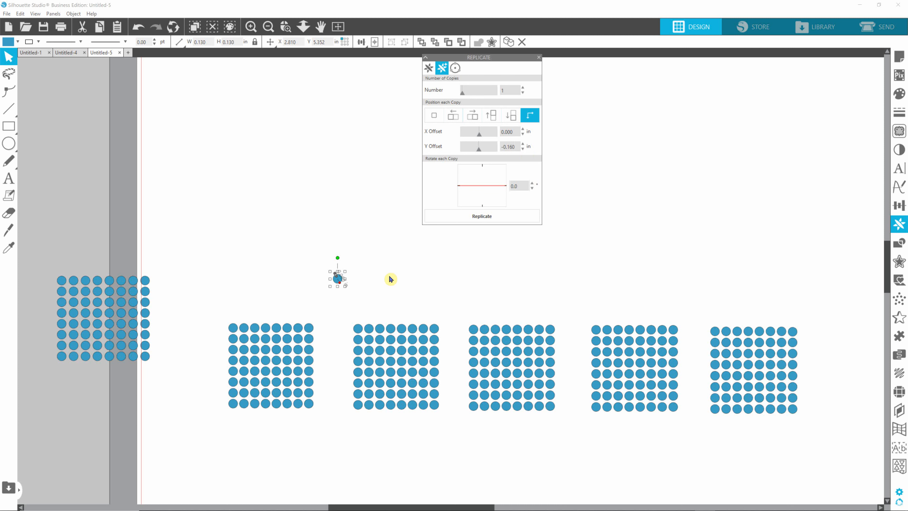
left_click(510, 219)
left_click(509, 219)
left_click(510, 219)
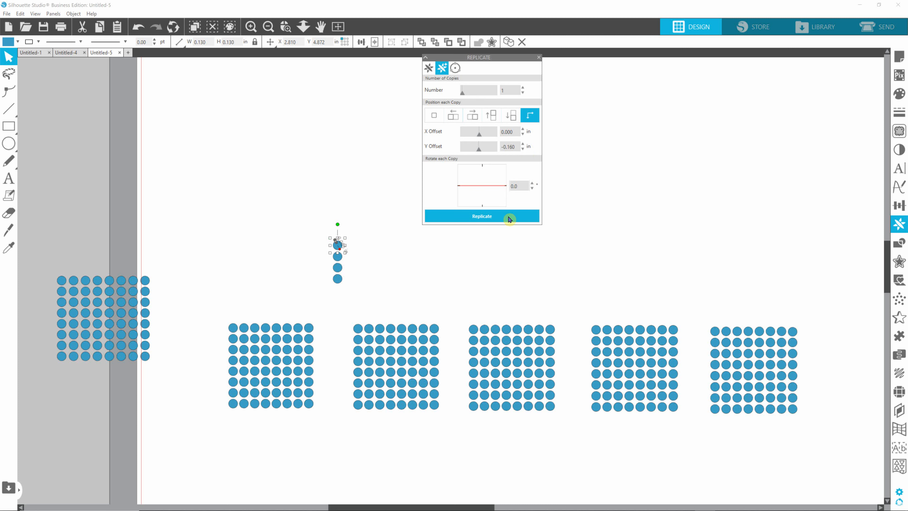
left_click(510, 219)
left_click(509, 219)
left_click(509, 219)
left_click(510, 219)
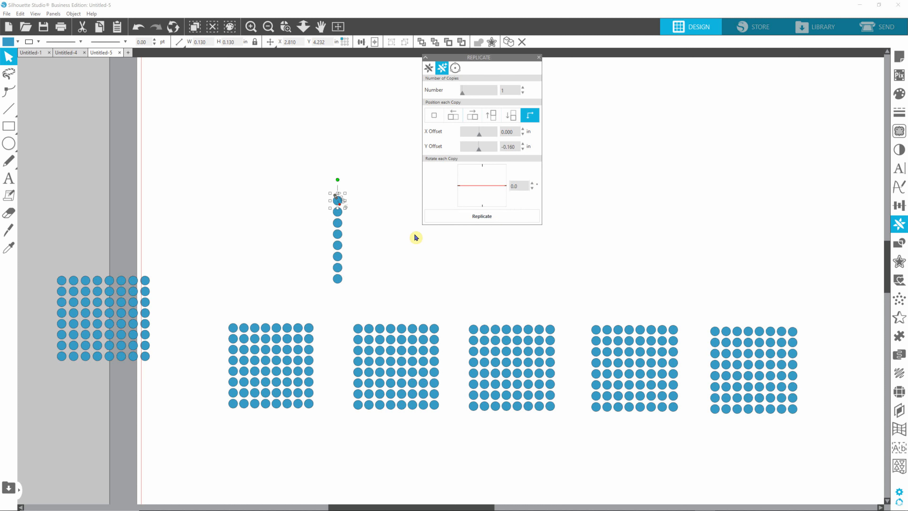
Replicate the whole circle column rightward seven times with X Offset 0.16 in and Y Offset 0 to complete the sixth grid
left_click(397, 211)
left_click_drag(304, 178, 372, 310)
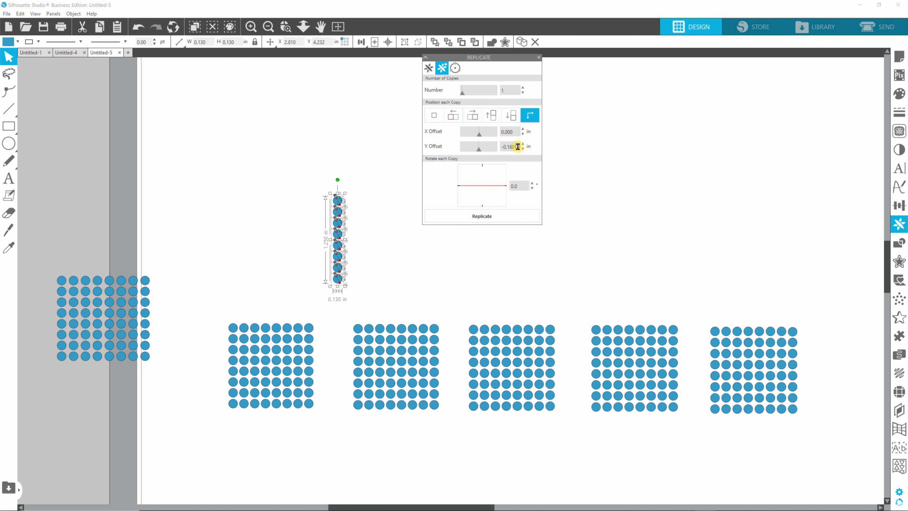
left_click_drag(517, 145, 506, 131)
key("BackSpace")
key("BackSpace")
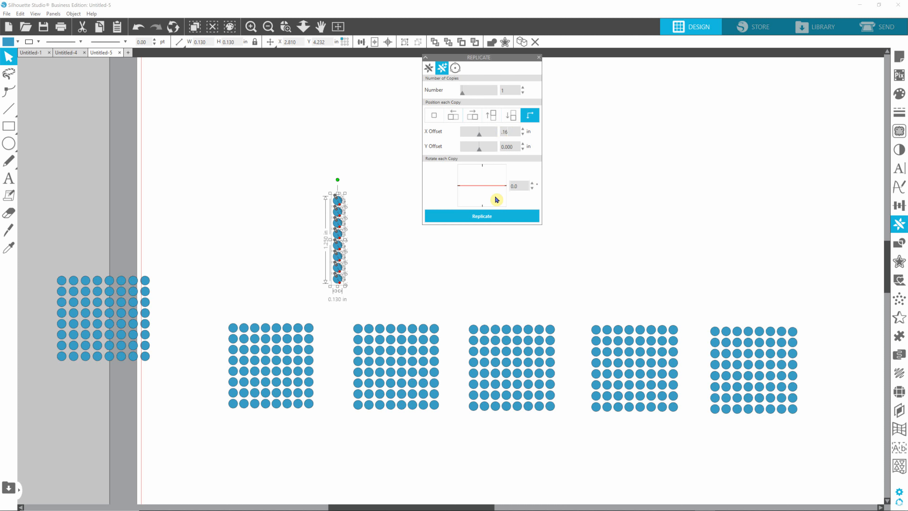
left_click(492, 219)
left_click(493, 219)
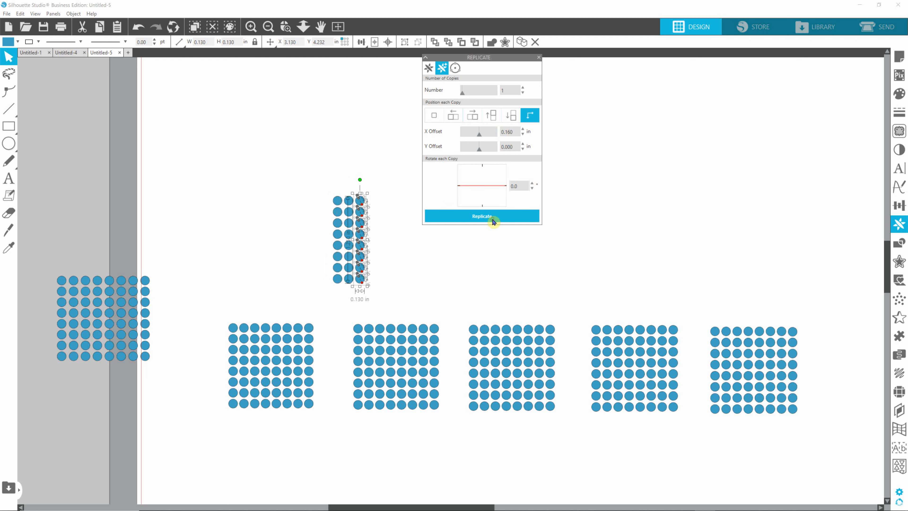
left_click(492, 219)
left_click(492, 219)
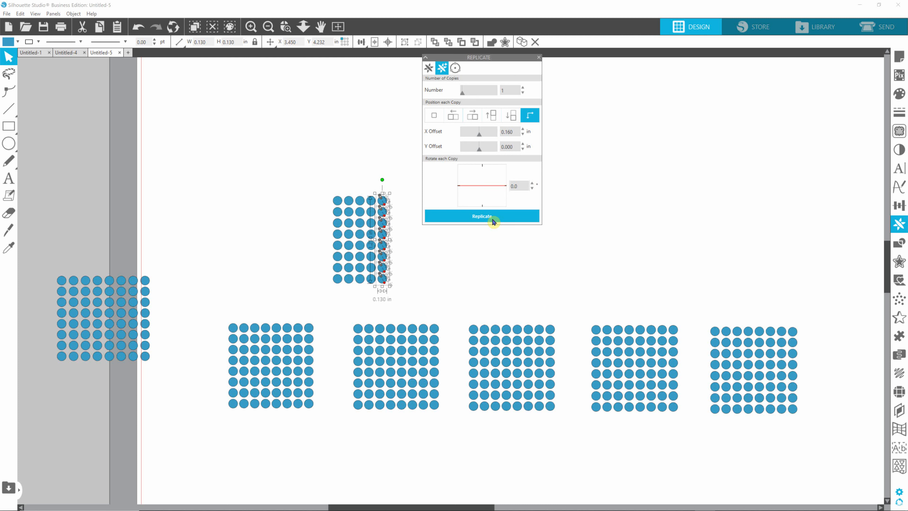
left_click(492, 219)
left_click(493, 219)
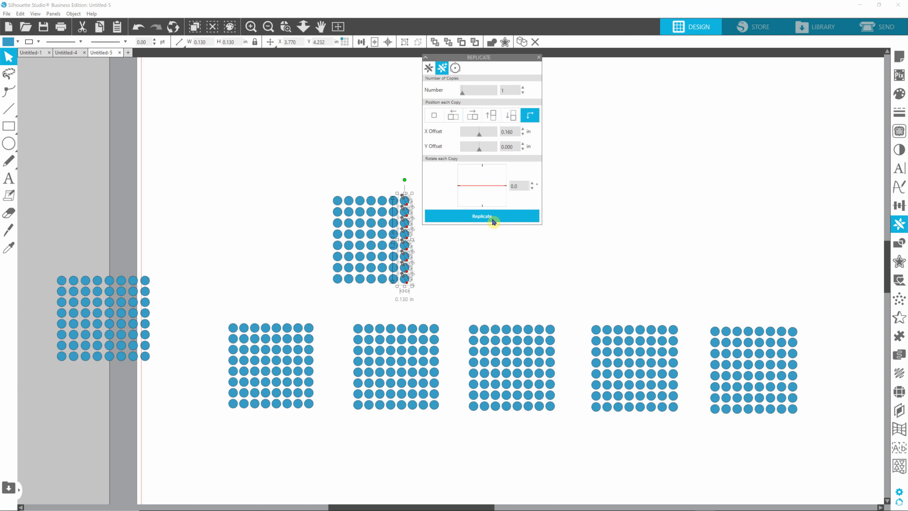
left_click(493, 221)
left_click(579, 251)
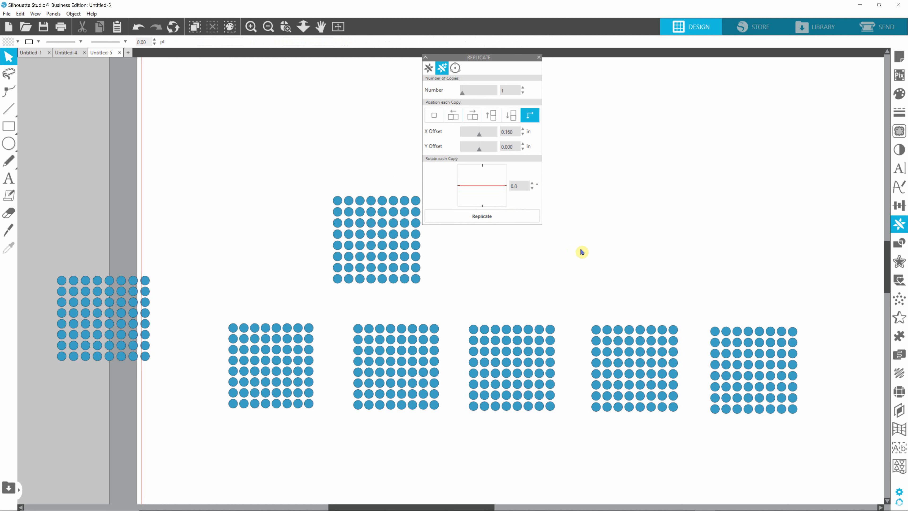
Move the leftmost, separate grid up about 2.79 in and the row of five replicated grids about 2 in to the left
left_click(280, 174)
left_click_drag(290, 169, 459, 302)
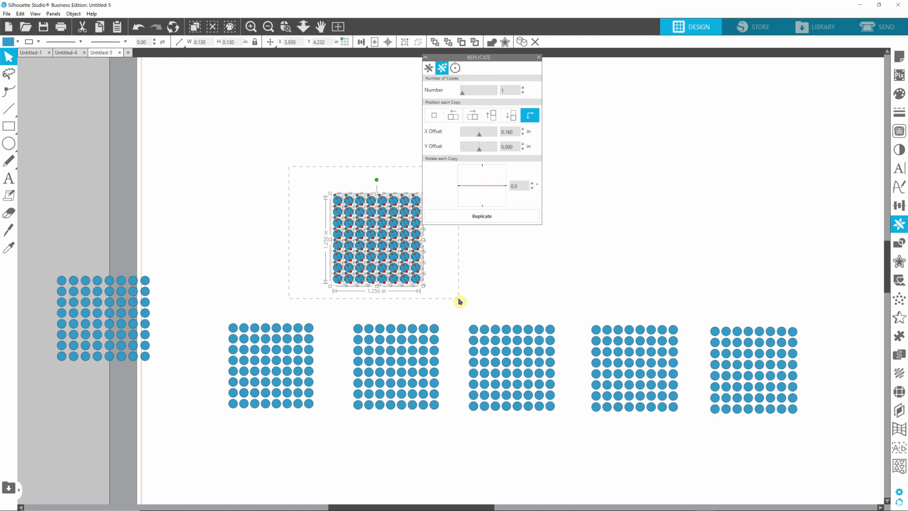
left_click(110, 312)
left_click_drag(111, 314, 113, 121)
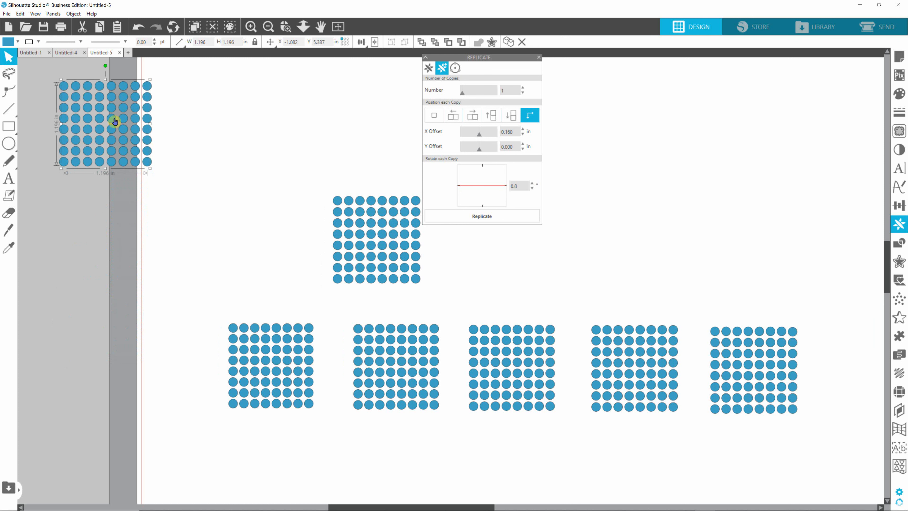
left_click_drag(198, 302, 891, 447)
left_click_drag(714, 374, 615, 372)
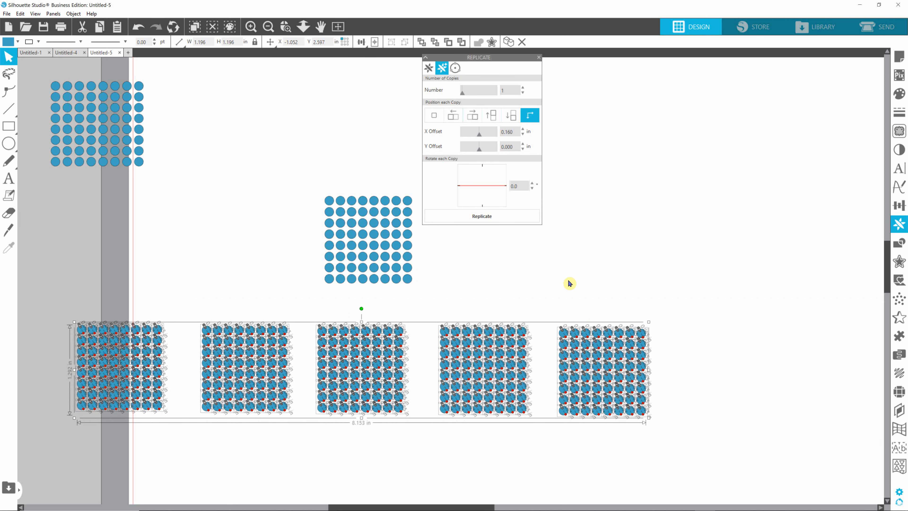
left_click_drag(309, 182, 422, 291)
left_click_drag(375, 237, 642, 328)
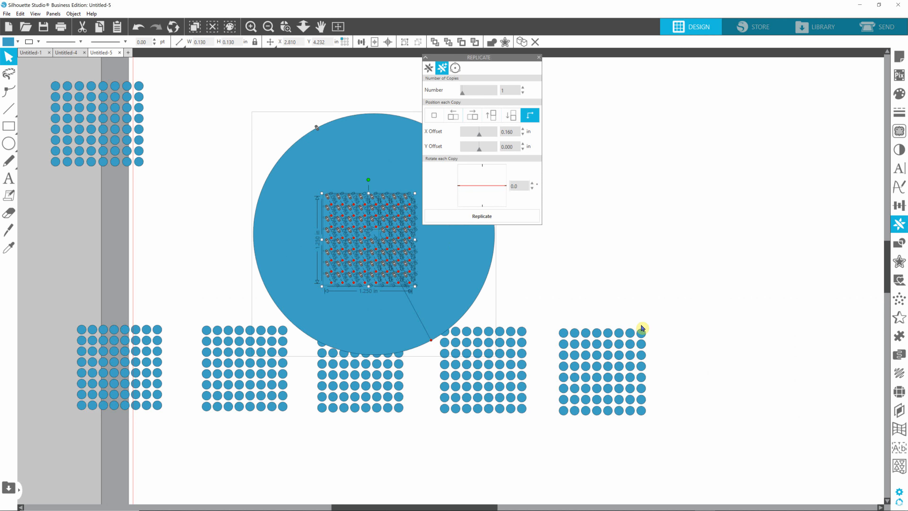
left_click(144, 34)
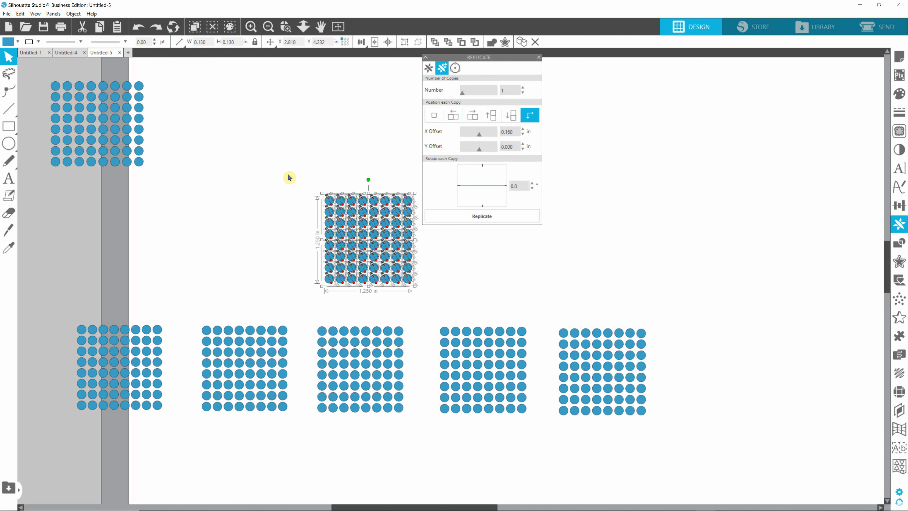
Select and group all circles of the sixth grid, then move it to the right end of the replicated row
left_click_drag(291, 172, 422, 291)
key("ctrl+g")
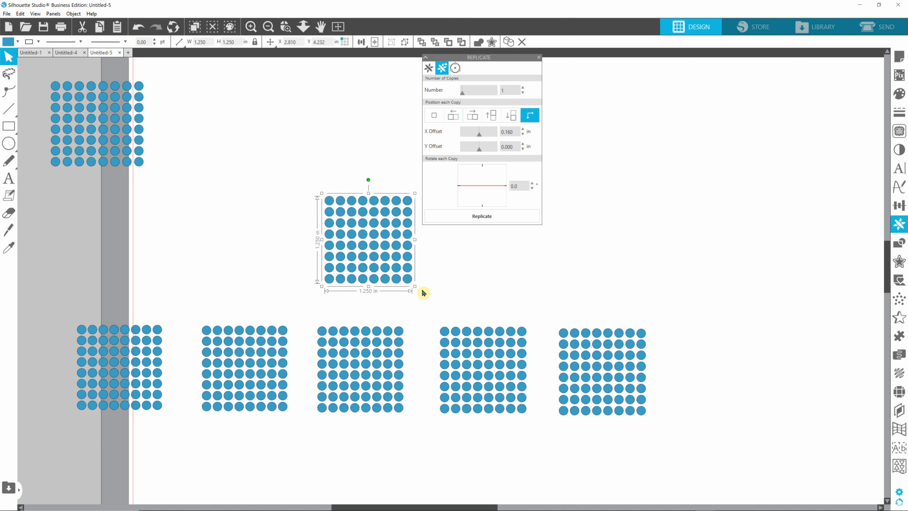
left_click_drag(379, 251, 731, 365)
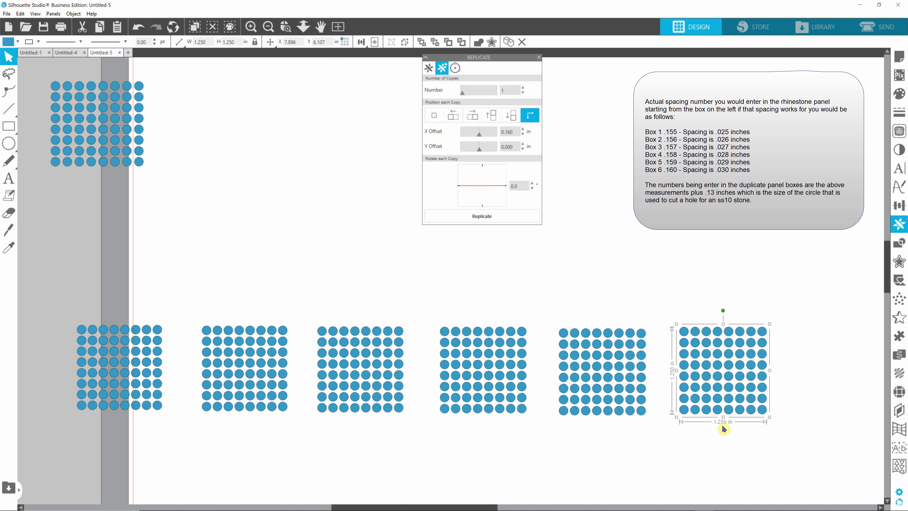
Place the automatically filled grid above the gap between the first two replicated grids and compare its overall size with the first grid's
left_click_drag(59, 306, 177, 420)
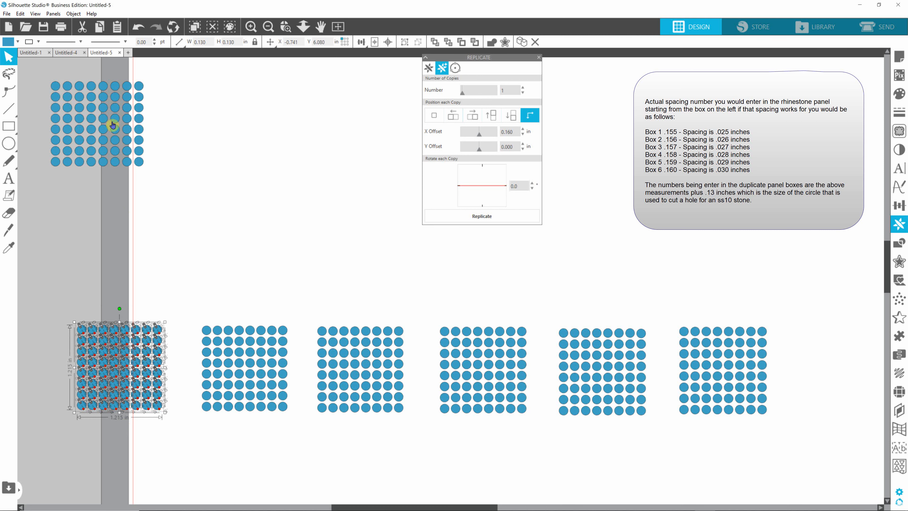
left_click_drag(114, 123, 606, 146)
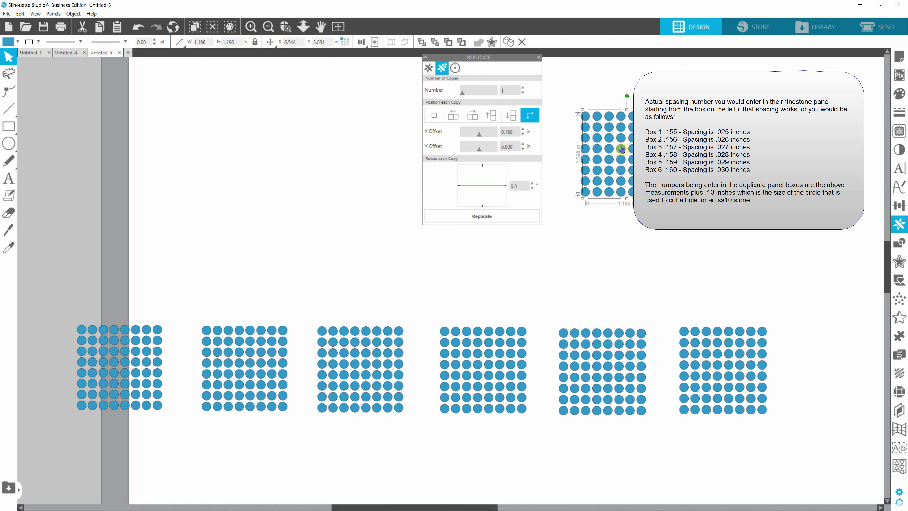
left_click_drag(622, 152, 362, 216)
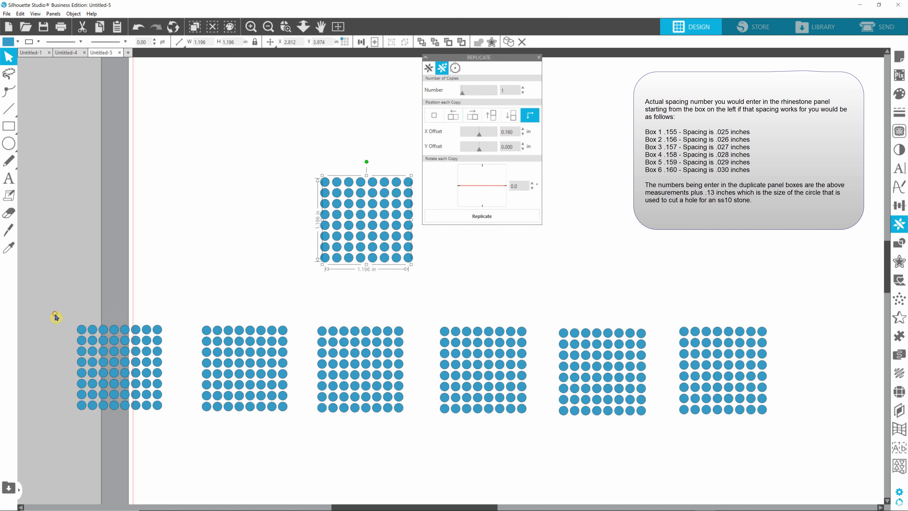
left_click_drag(54, 314, 185, 425)
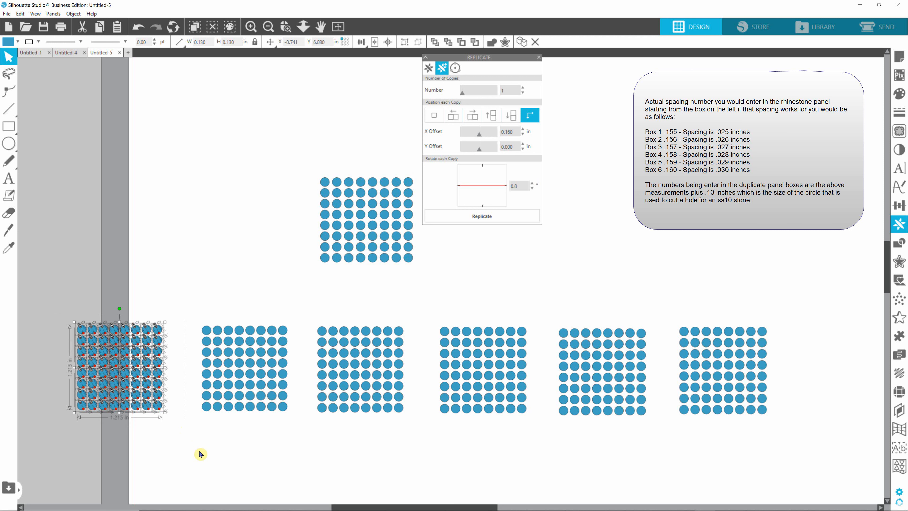
left_click(367, 247)
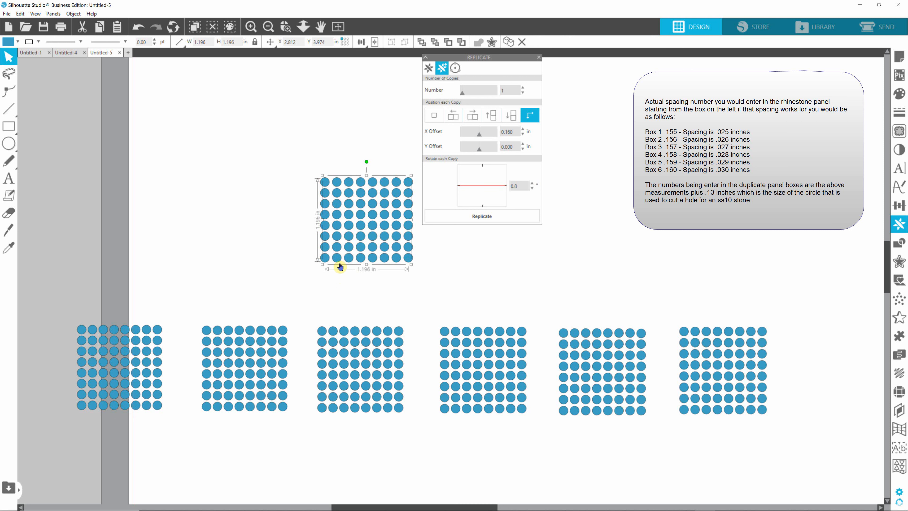
left_click_drag(363, 215, 216, 199)
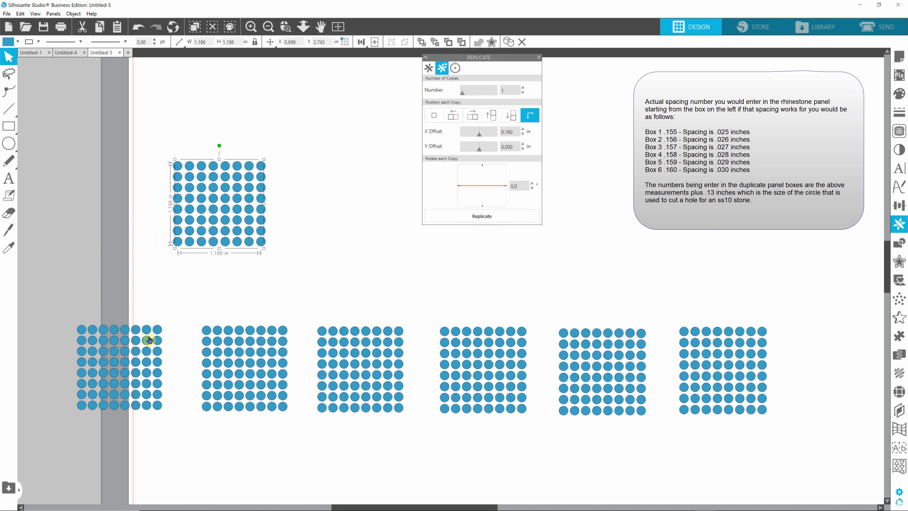
left_click_drag(67, 312, 179, 418)
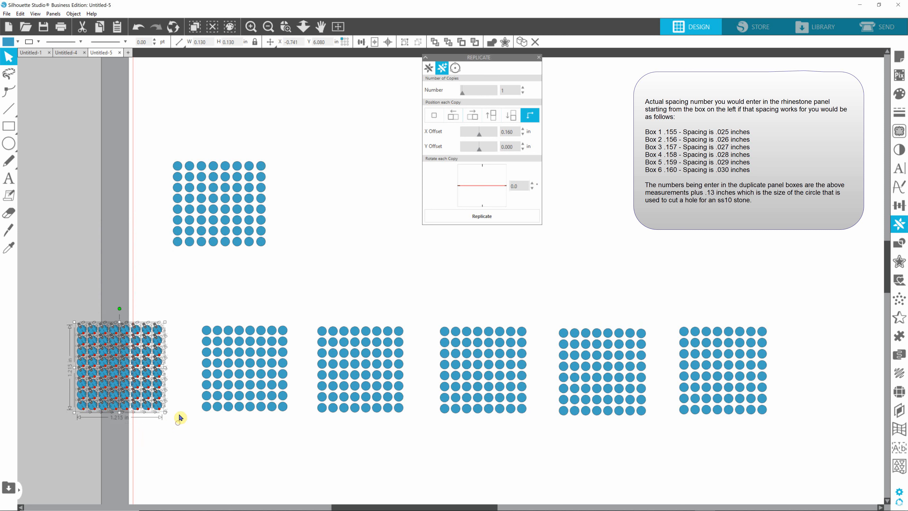
left_click(227, 245)
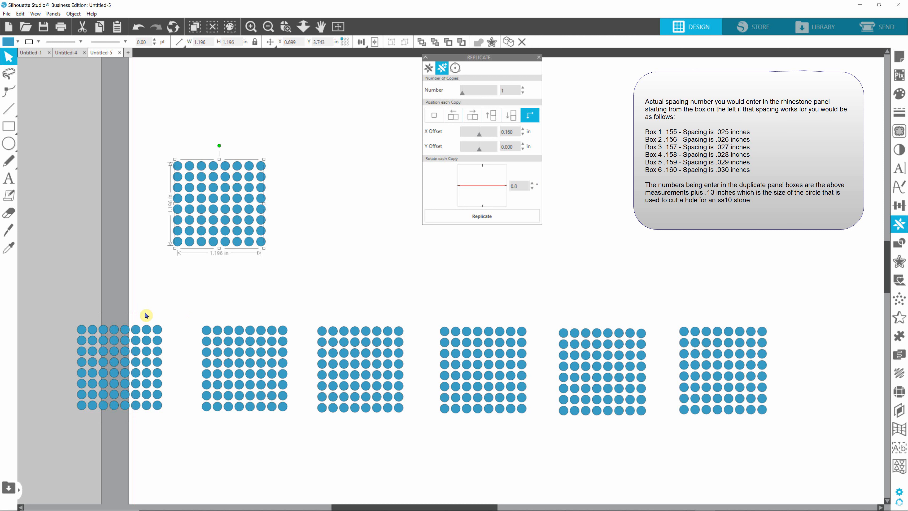
left_click_drag(77, 316, 174, 423)
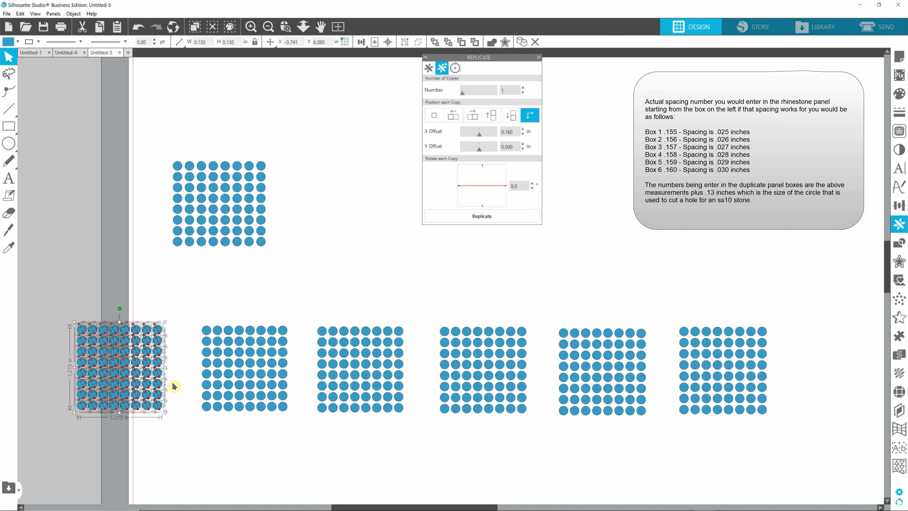
left_click(206, 241)
left_click(206, 241)
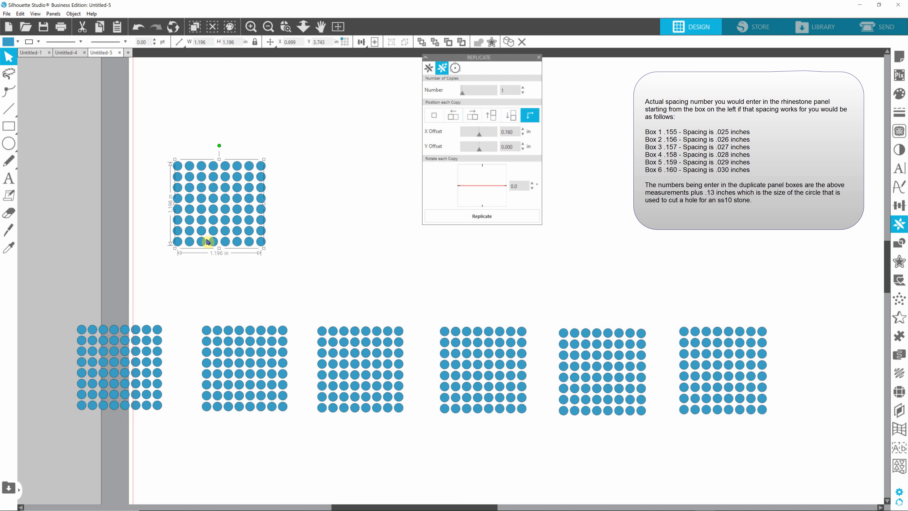
Move the automatically filled grid above the fifth and sixth replicated grids and compare its overall size with the sixth grid's
left_click_drag(223, 220, 698, 254)
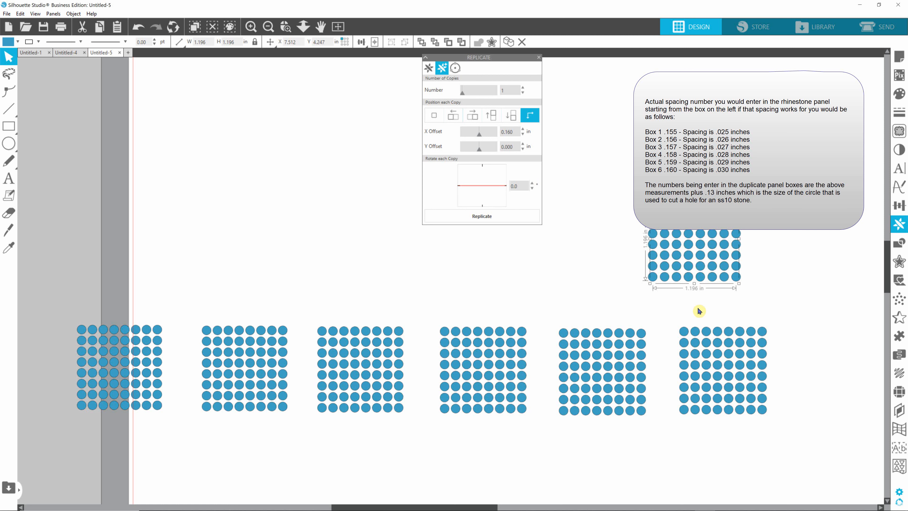
left_click_drag(662, 319, 801, 430)
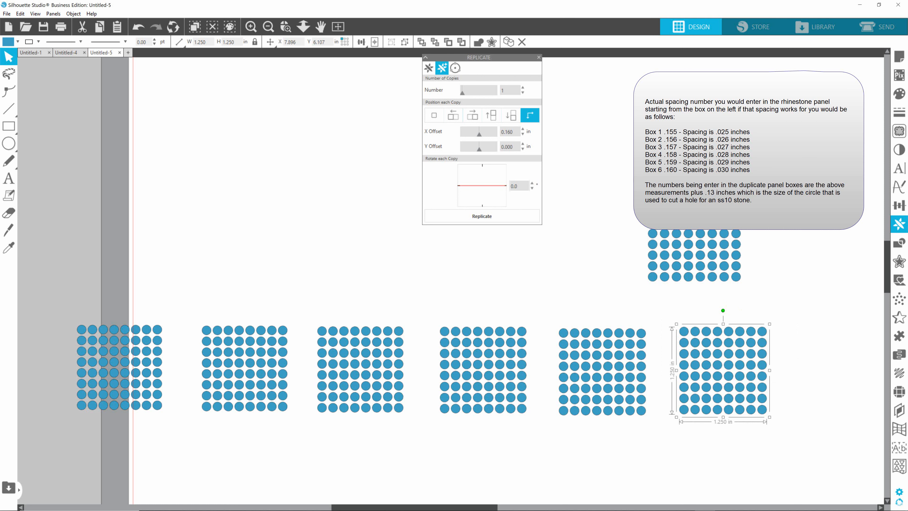
left_click_drag(639, 219, 778, 304)
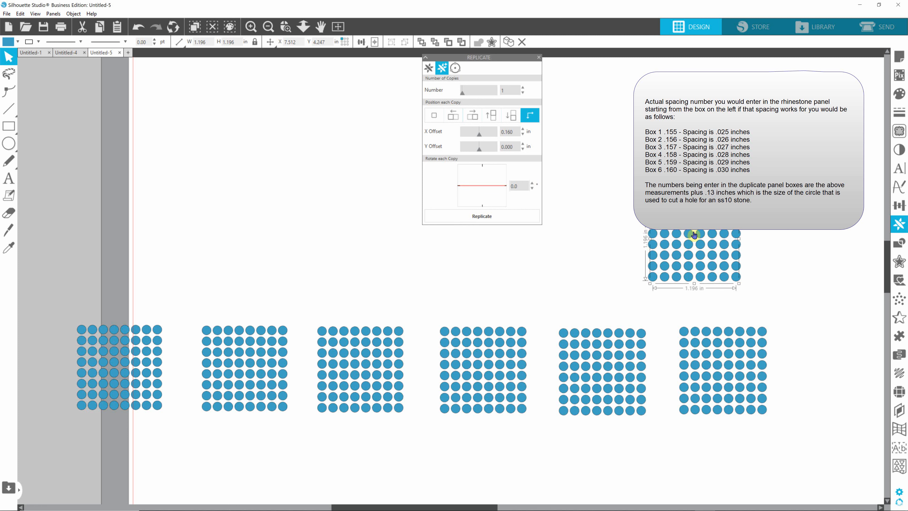
left_click_drag(700, 233, 693, 196)
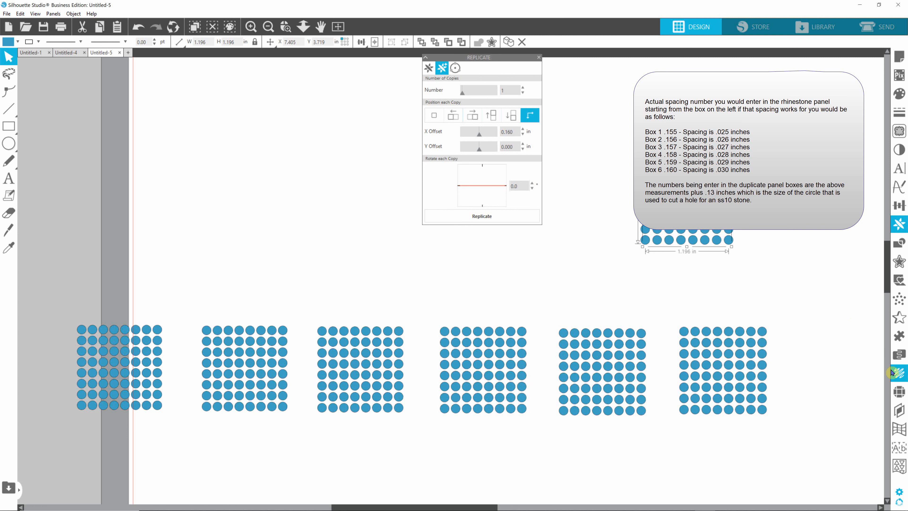
Release the rhinestones in the automatically filled grid and select all its circles to show their full overall dimensions
left_click(900, 390)
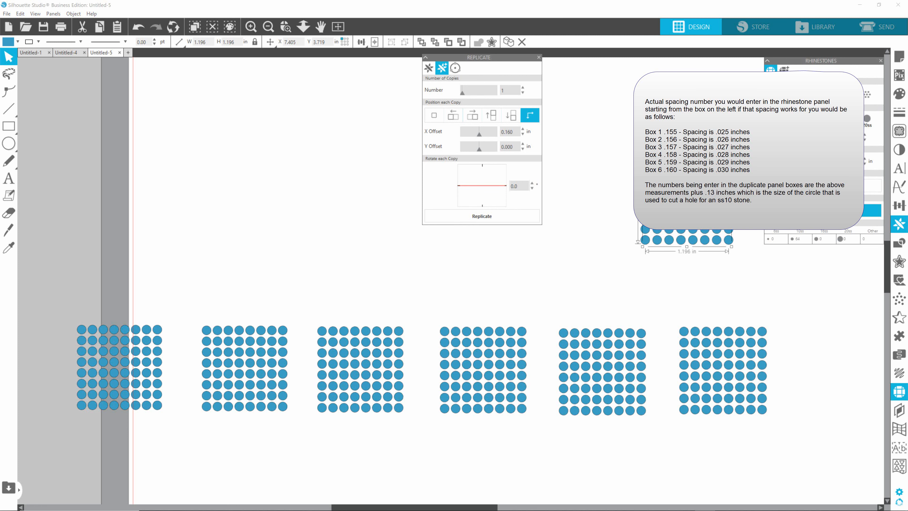
left_click(824, 210)
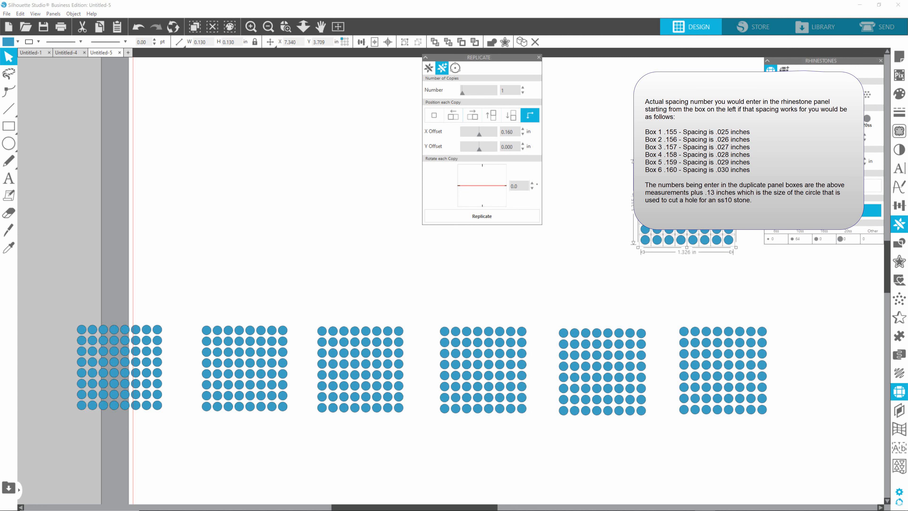
left_click(580, 143)
left_click_drag(616, 134, 785, 272)
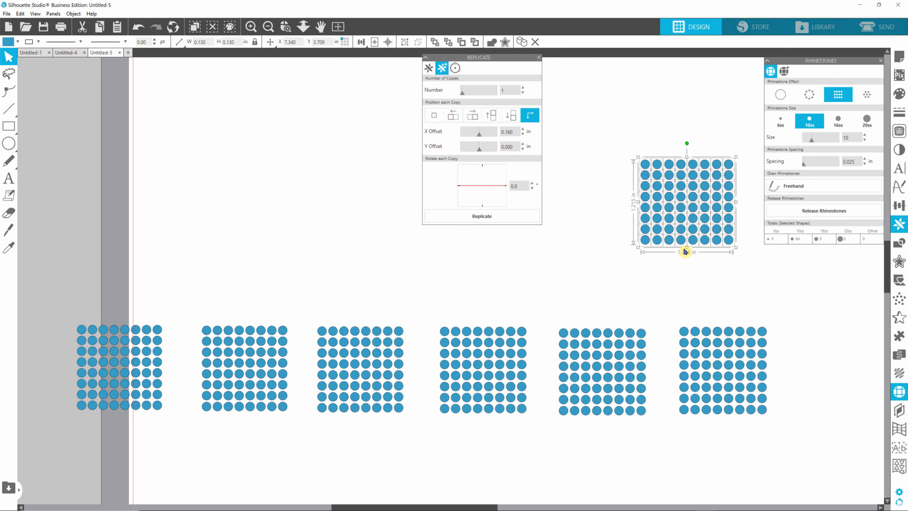
key("i")
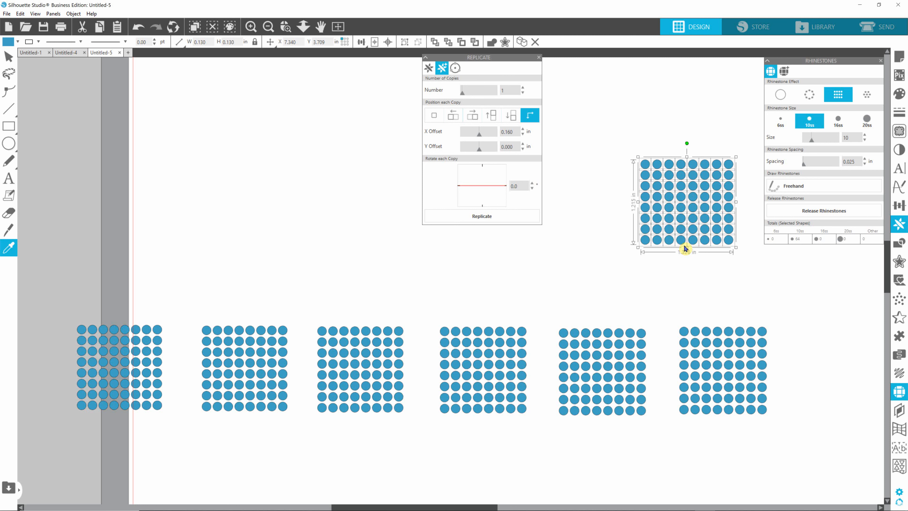
left_click(684, 249)
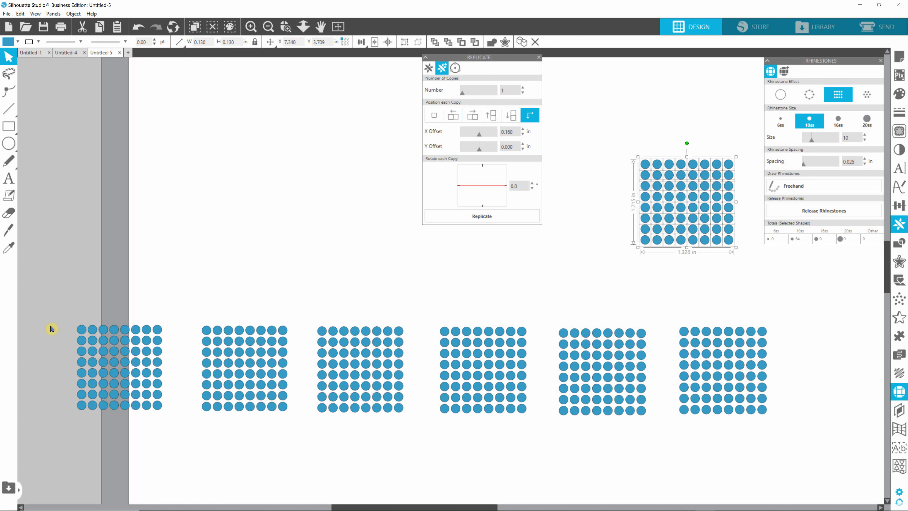
Compare the overall dimensions of the first replicated grid and the released grid, and delete the released grid
left_click_drag(62, 297, 175, 423)
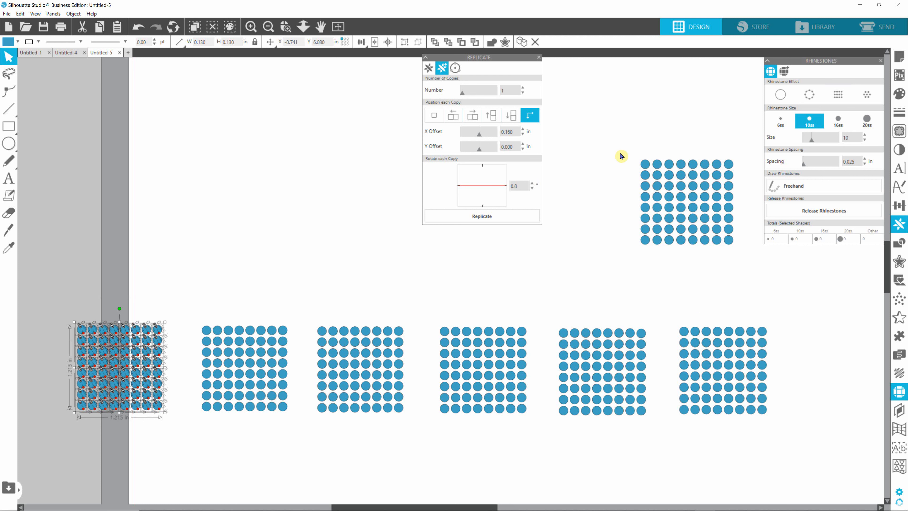
left_click_drag(618, 137, 745, 255)
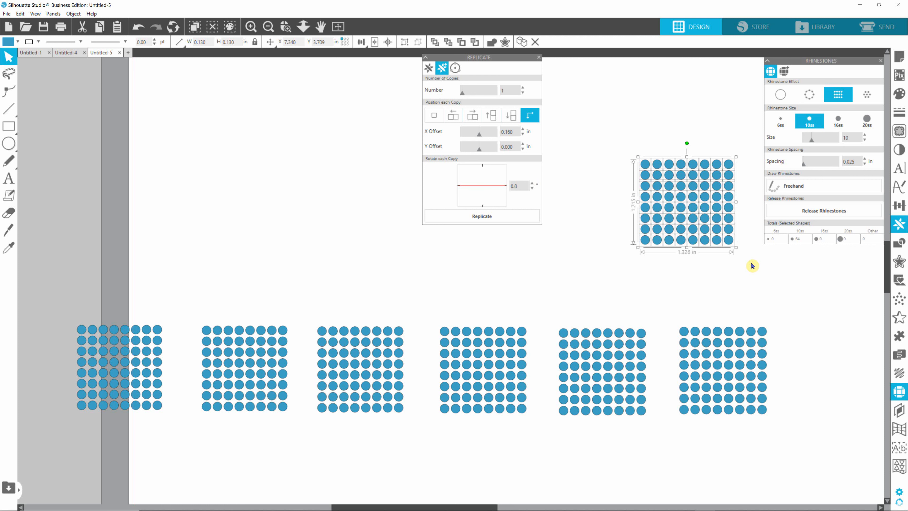
key("Delete")
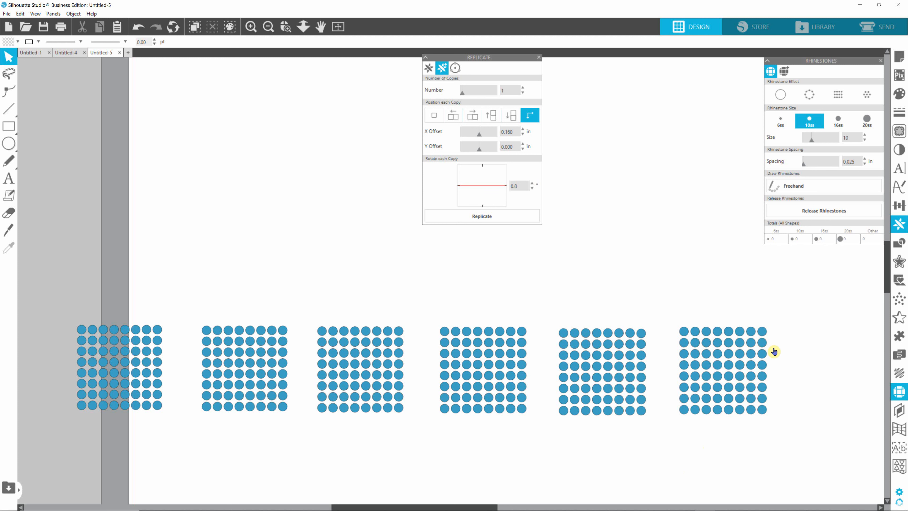
Ungroup the sixth replicated grid and delete its top-right circle
left_click(762, 333)
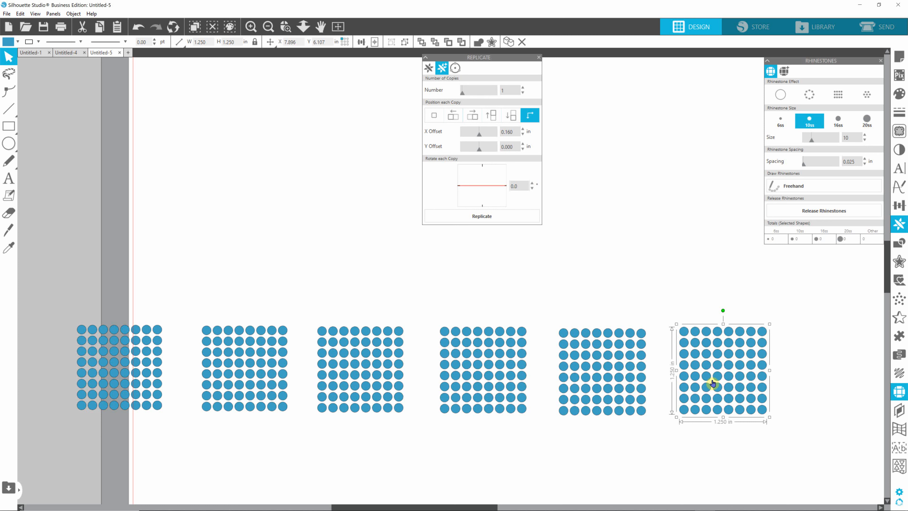
right_click(718, 371)
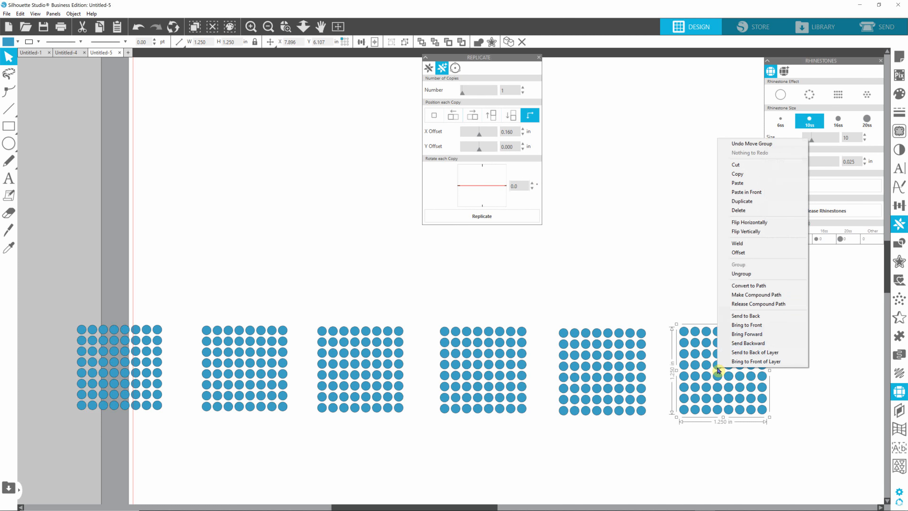
left_click(742, 274)
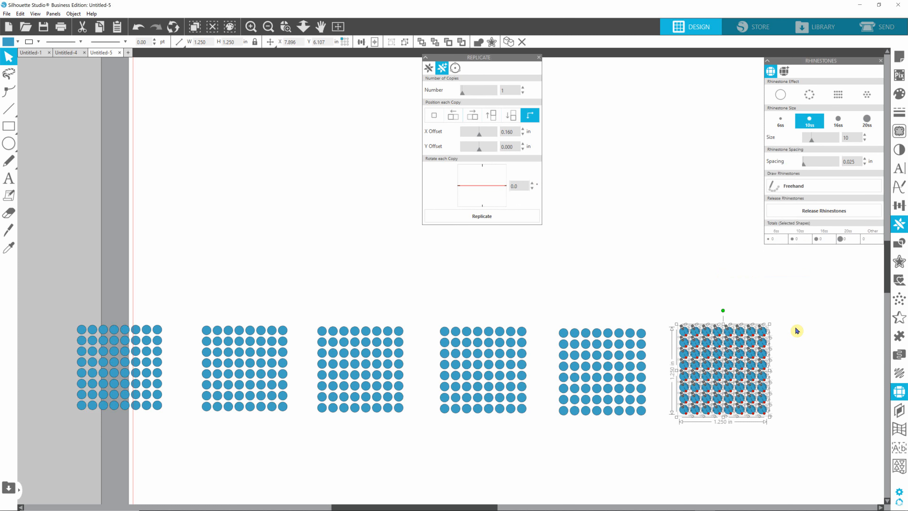
left_click(821, 360)
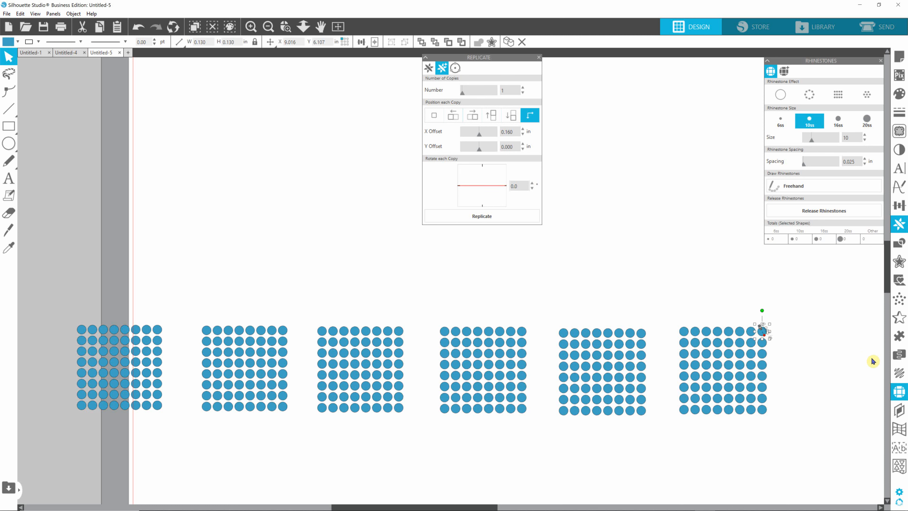
key("Delete")
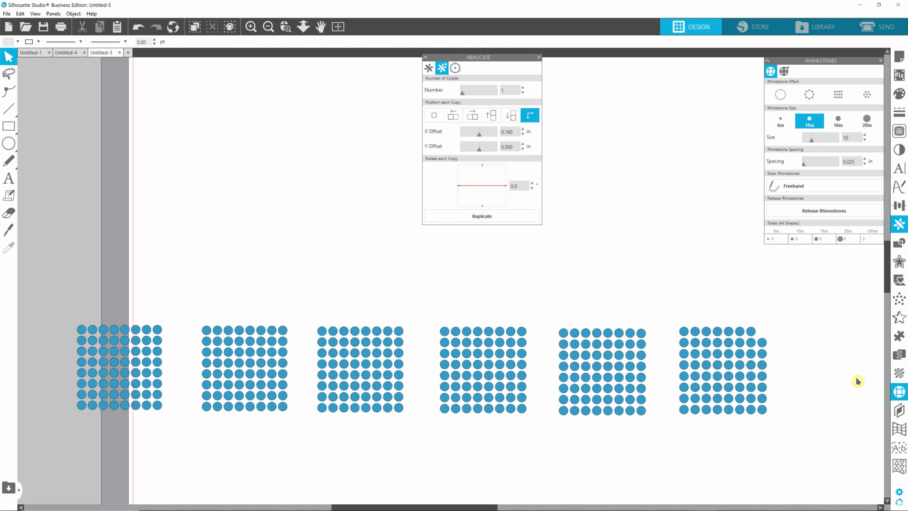